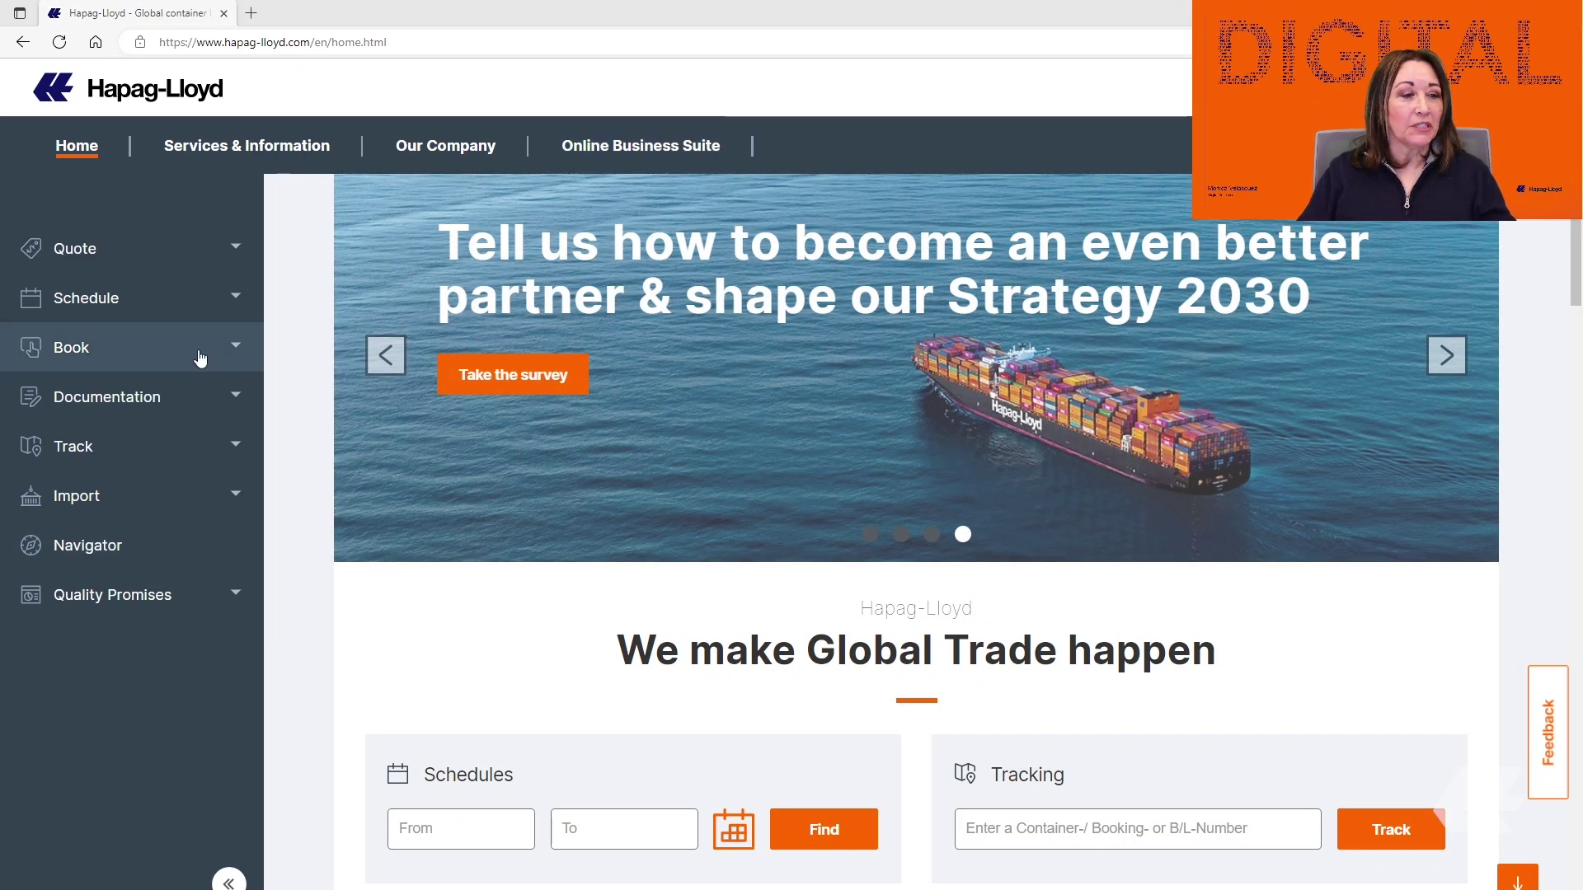
- Start a new booking request, enter the customer reference, and advance to Contract & Quotation
left_click(142, 363)
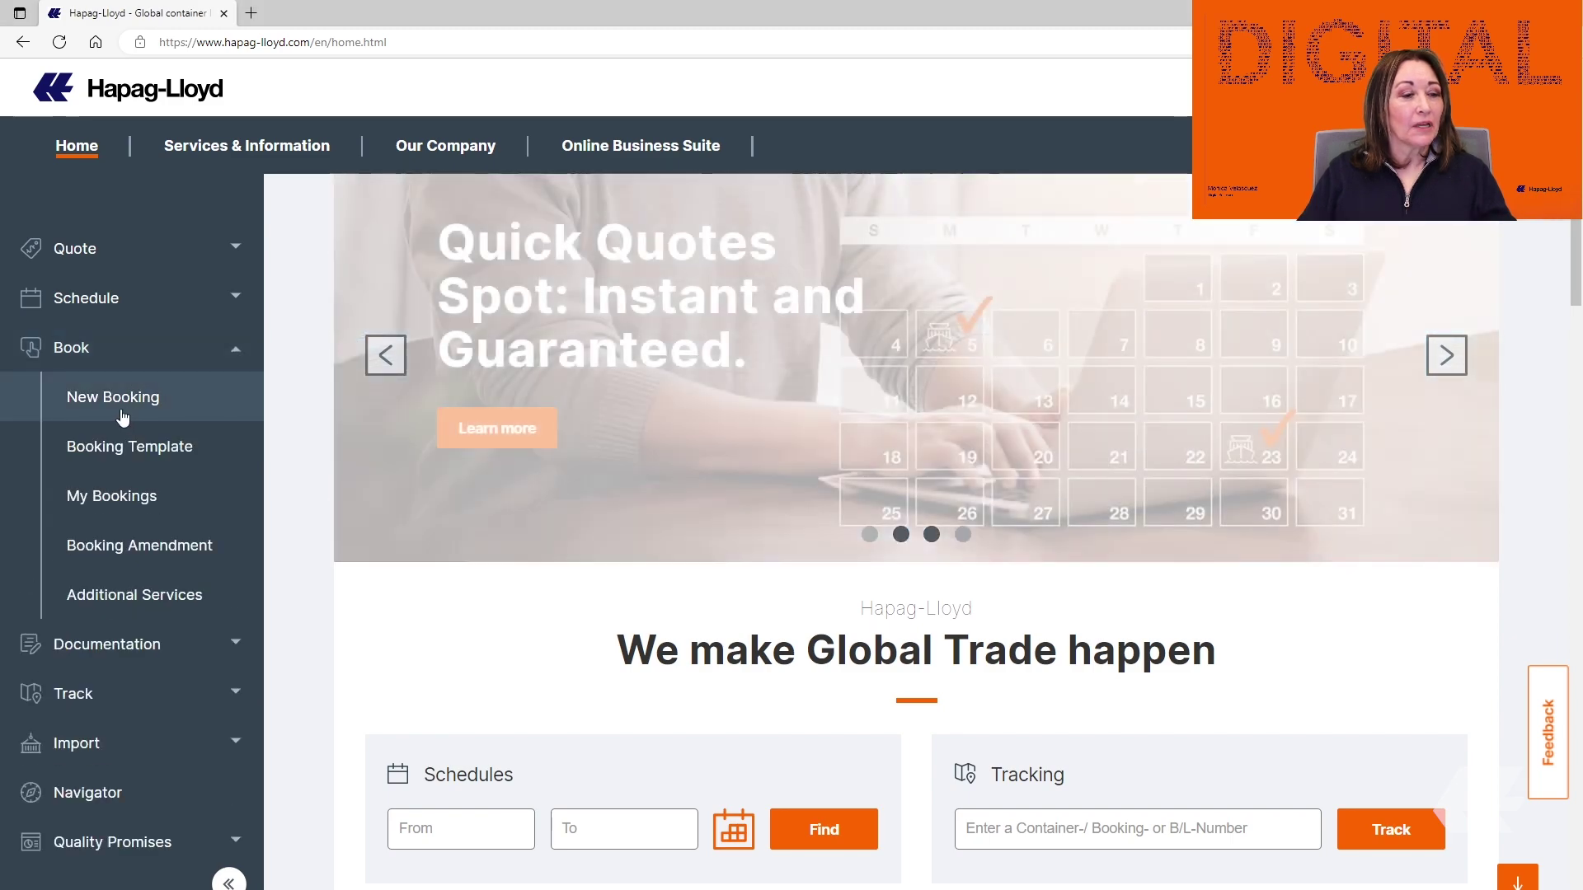
left_click(122, 402)
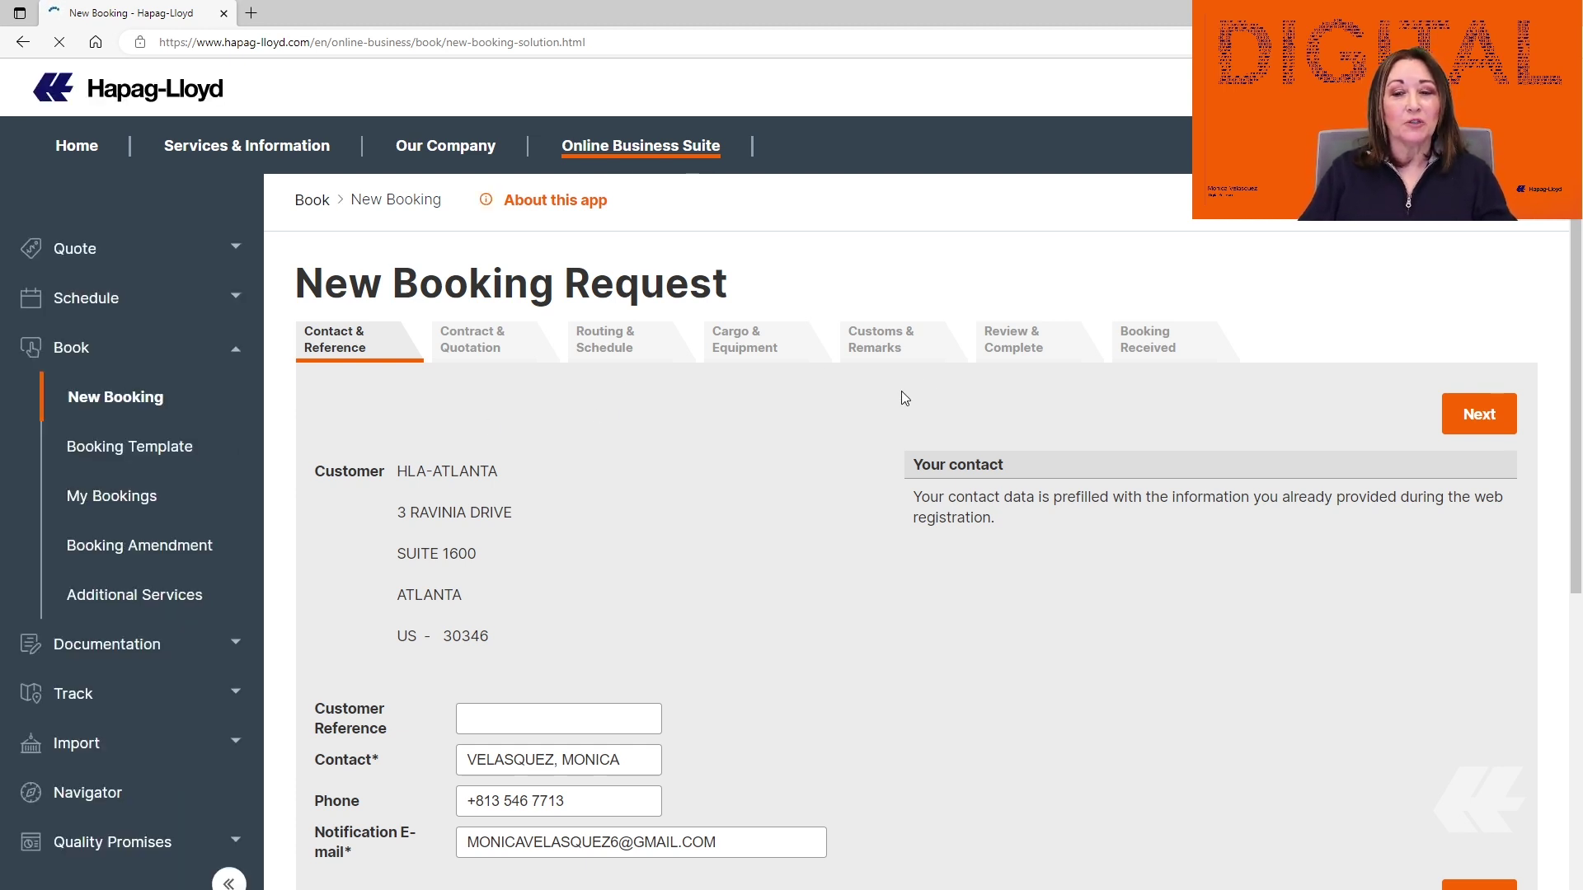
left_click(507, 718)
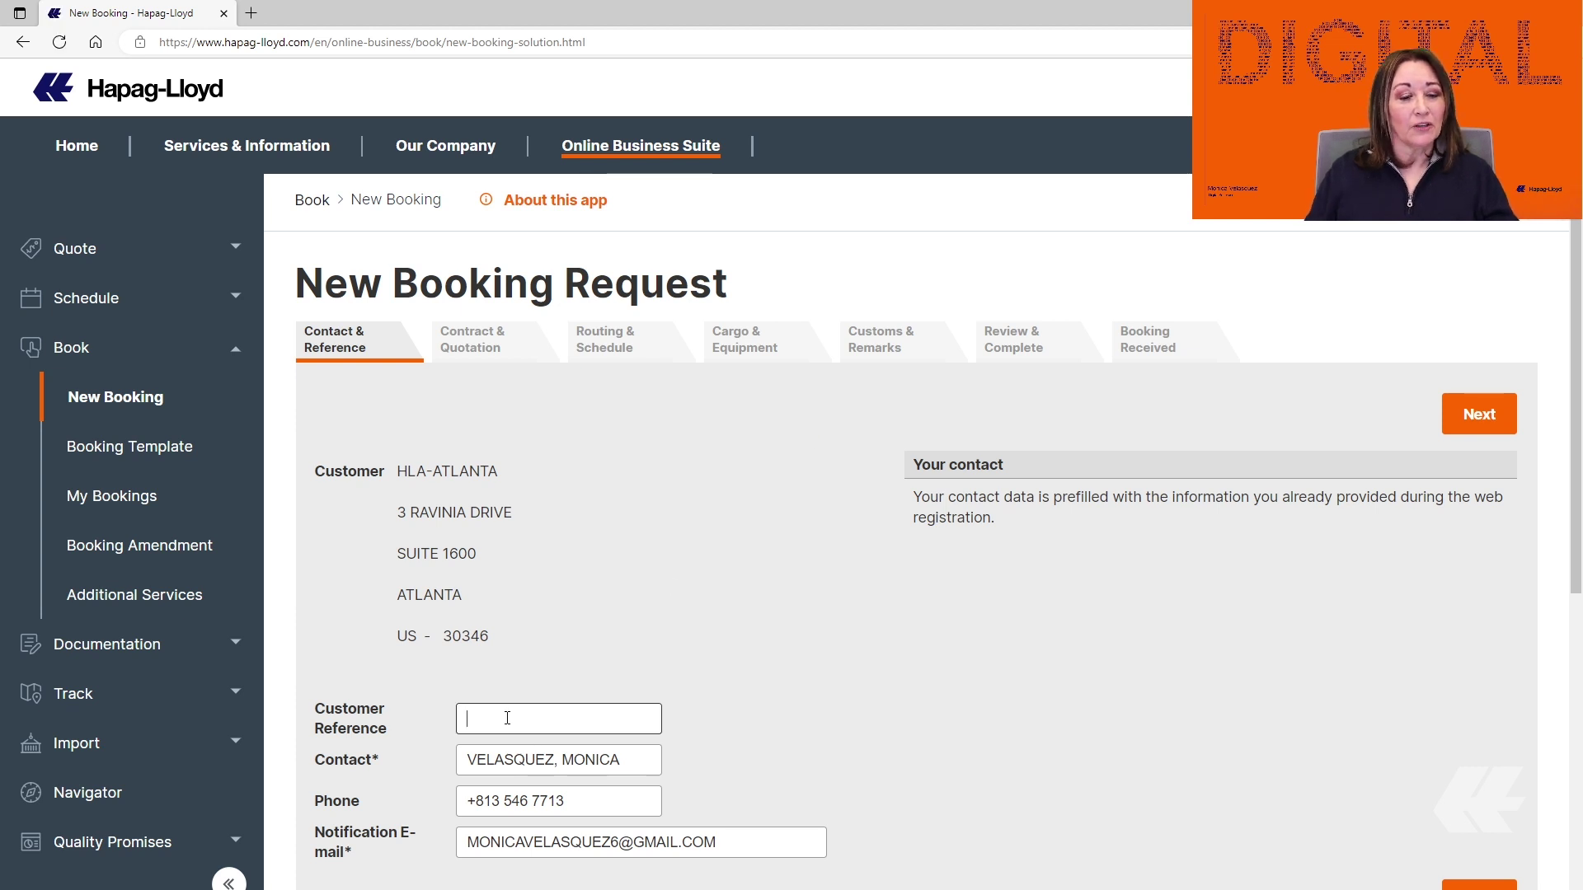
type("451")
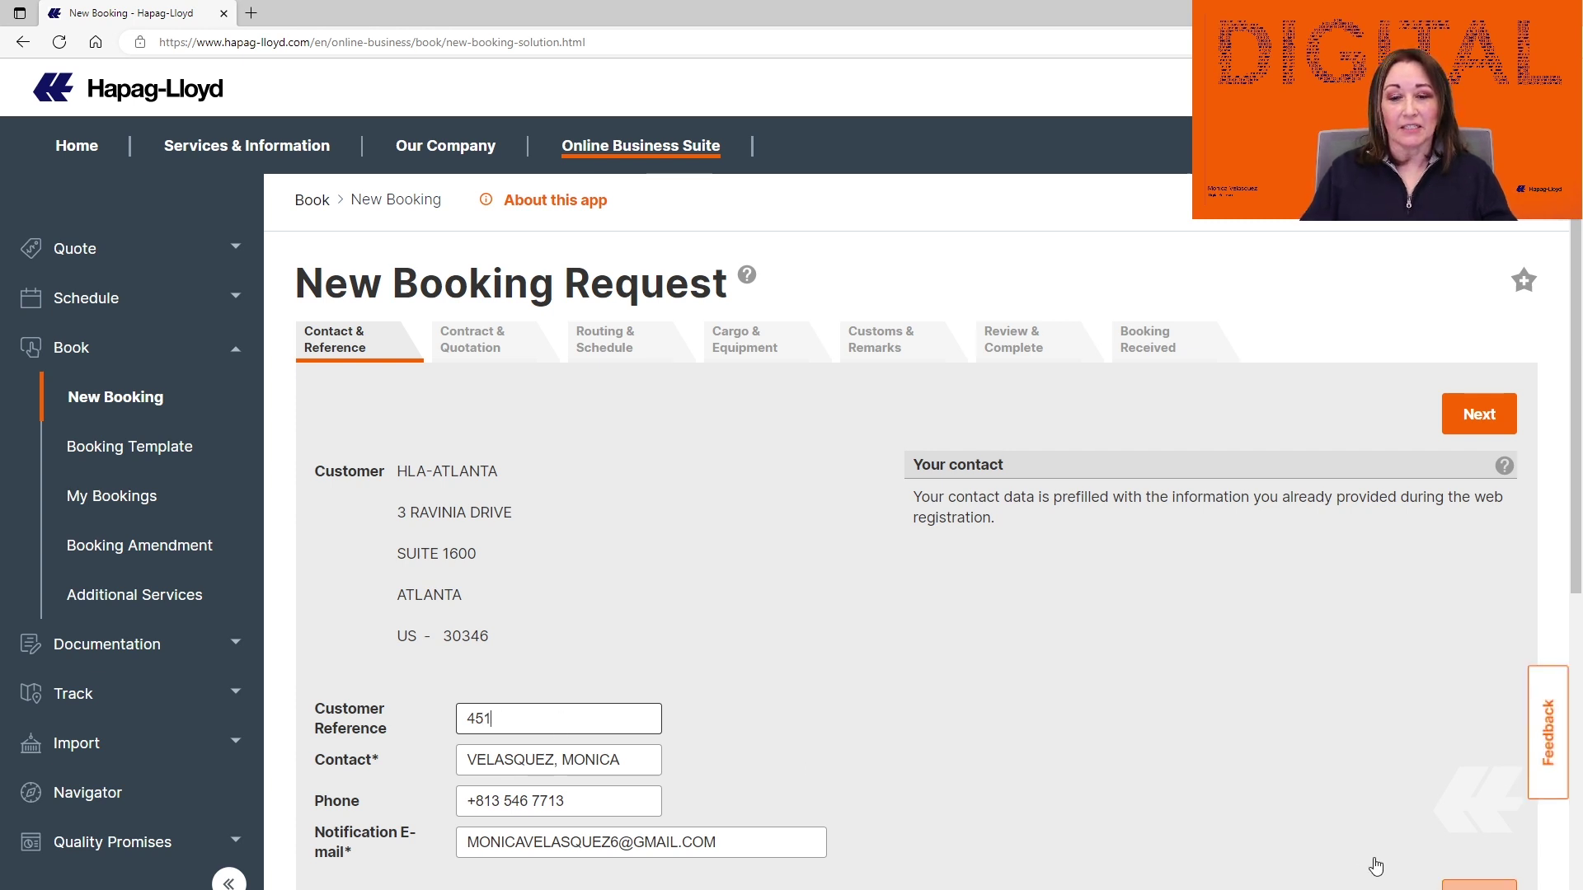
key("Return")
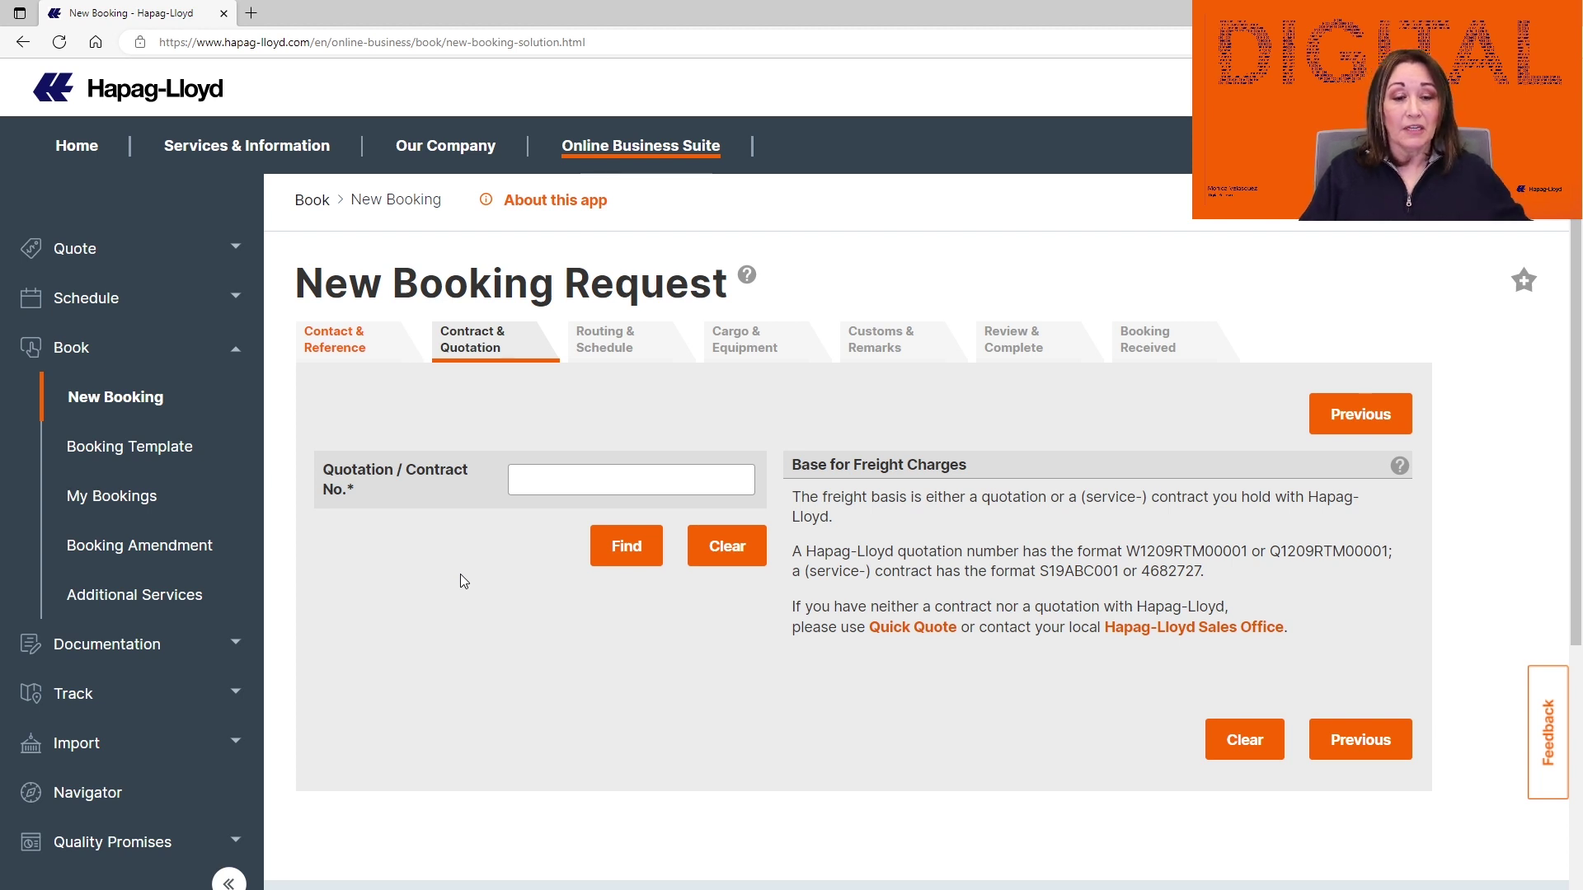
- Look up the pasted quotation number and select its Rail/Ramp Atlanta–Hamburg routing
left_click(577, 480)
key("ctrl+v")
left_click(624, 551)
scroll(669, 609, "down", 7)
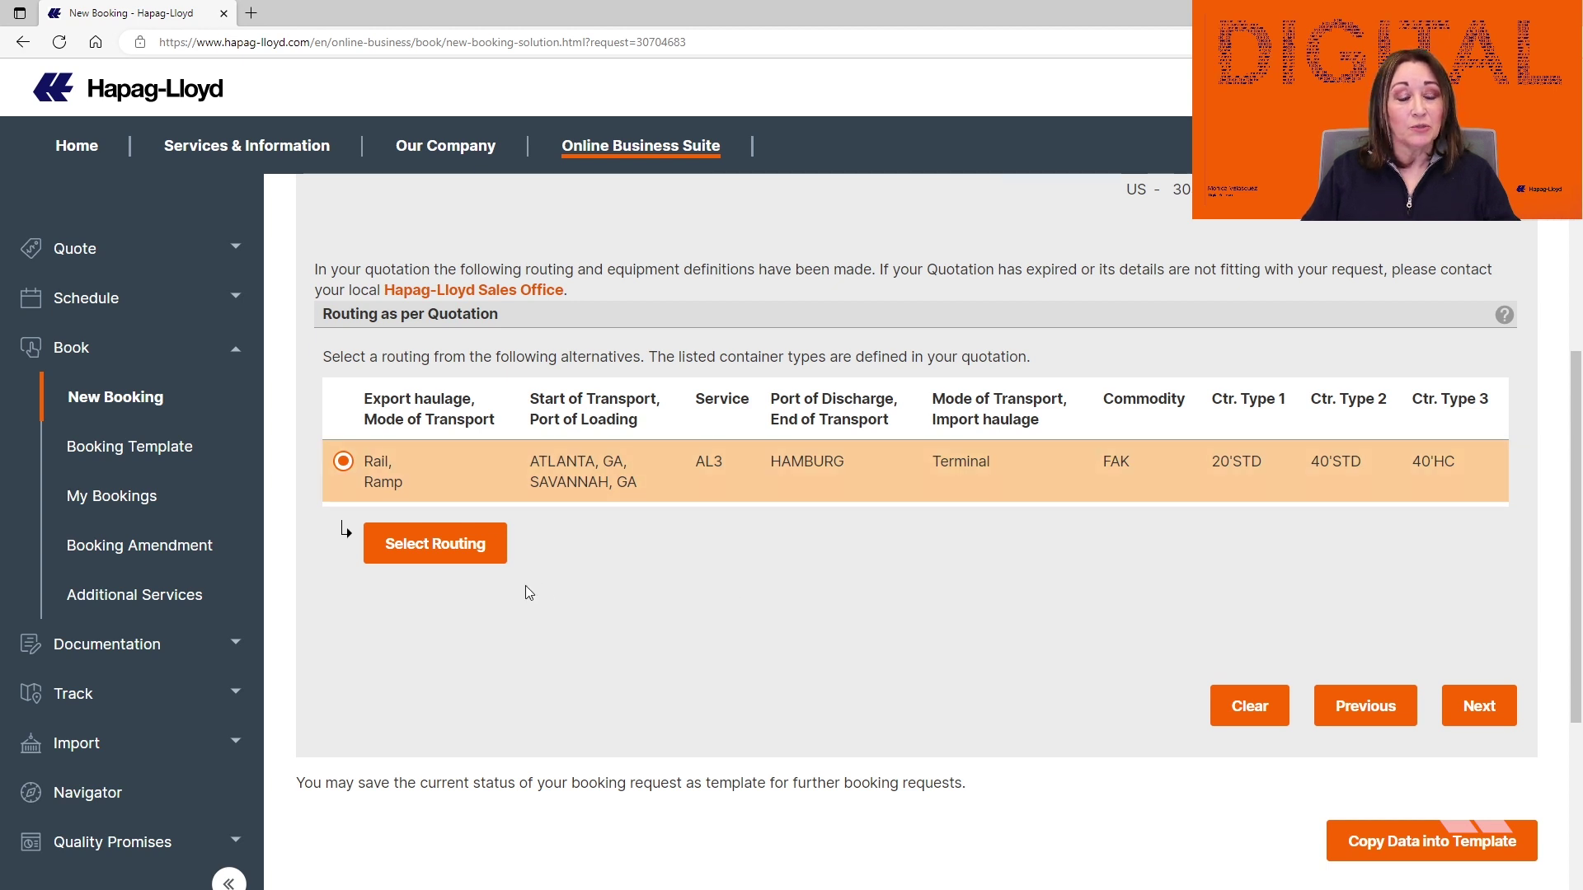
left_click(417, 545)
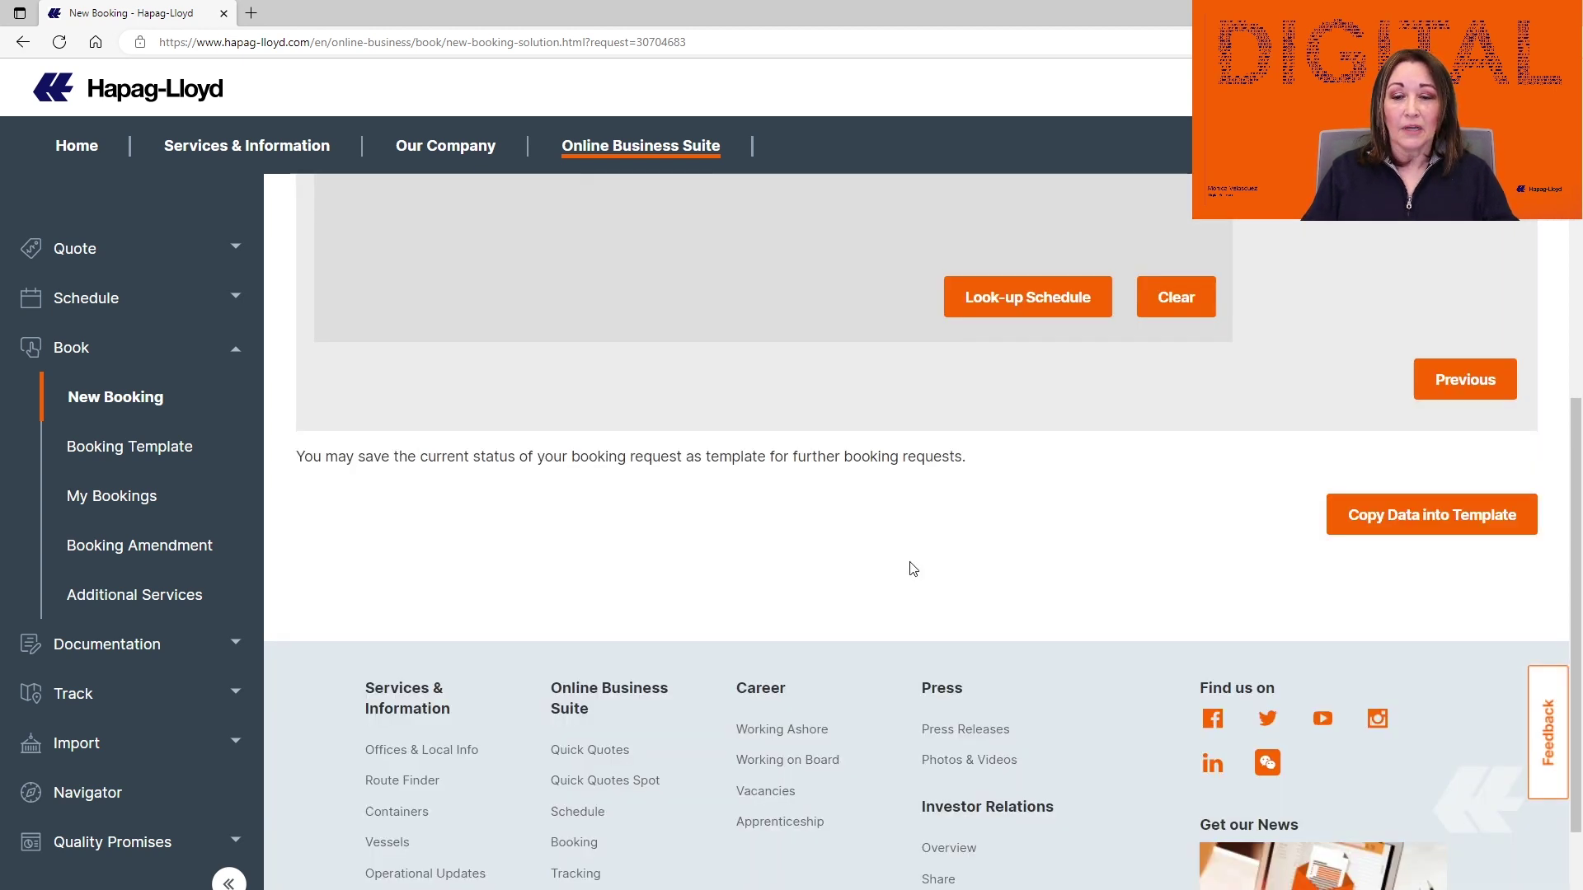
scroll(913, 568, "up", 3)
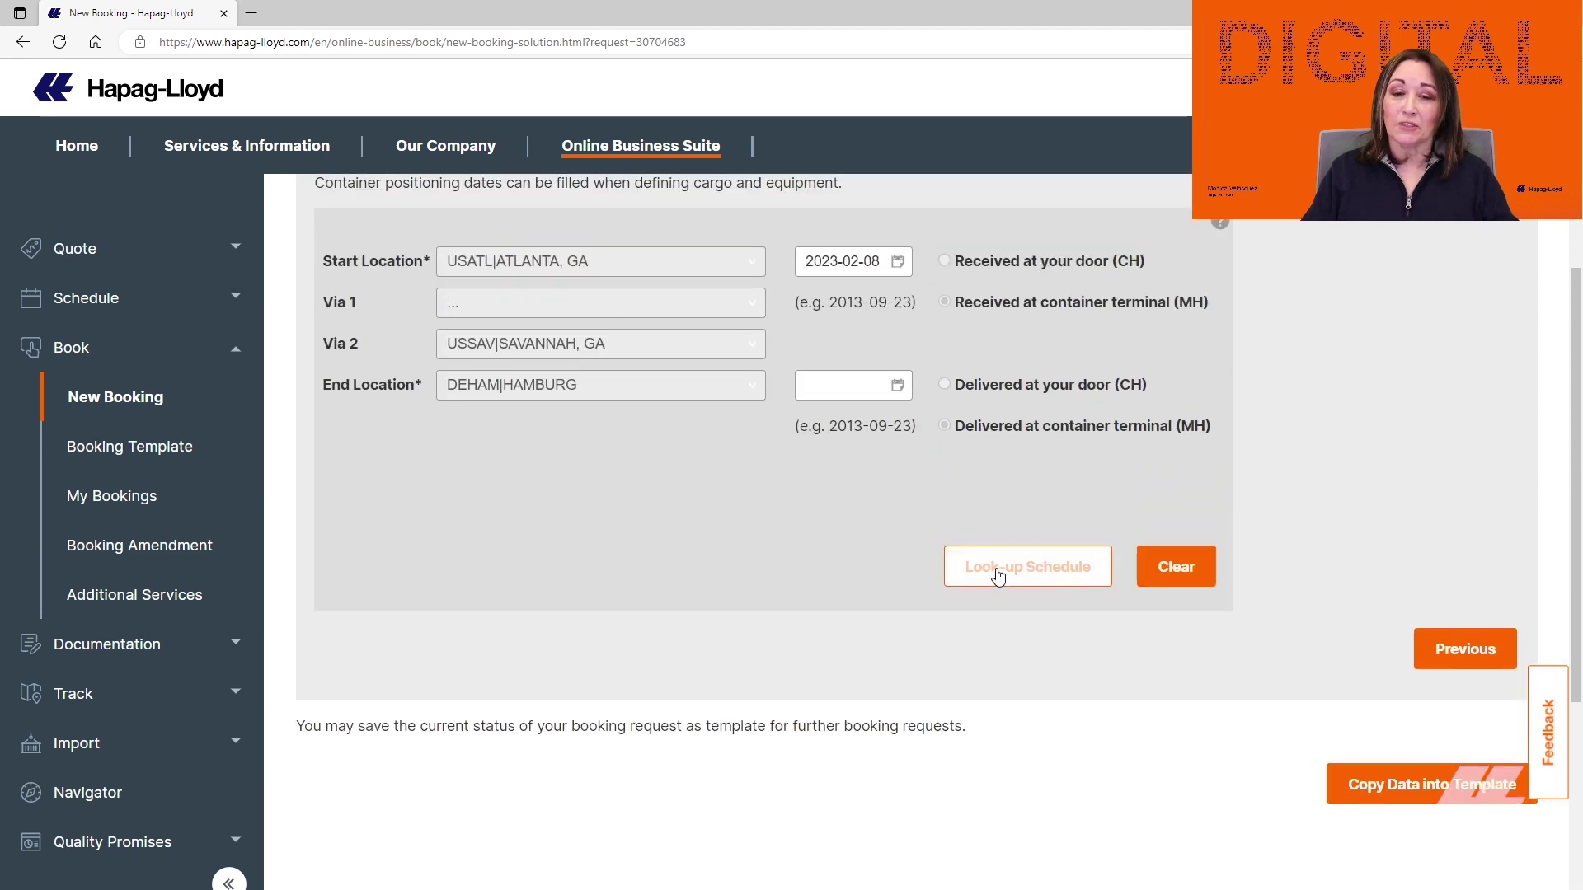
- Pick the 2023-02-20 MISSOURI EXPRESS sailing and show routing details for its SAVANNAH, GA leg
left_click(960, 574)
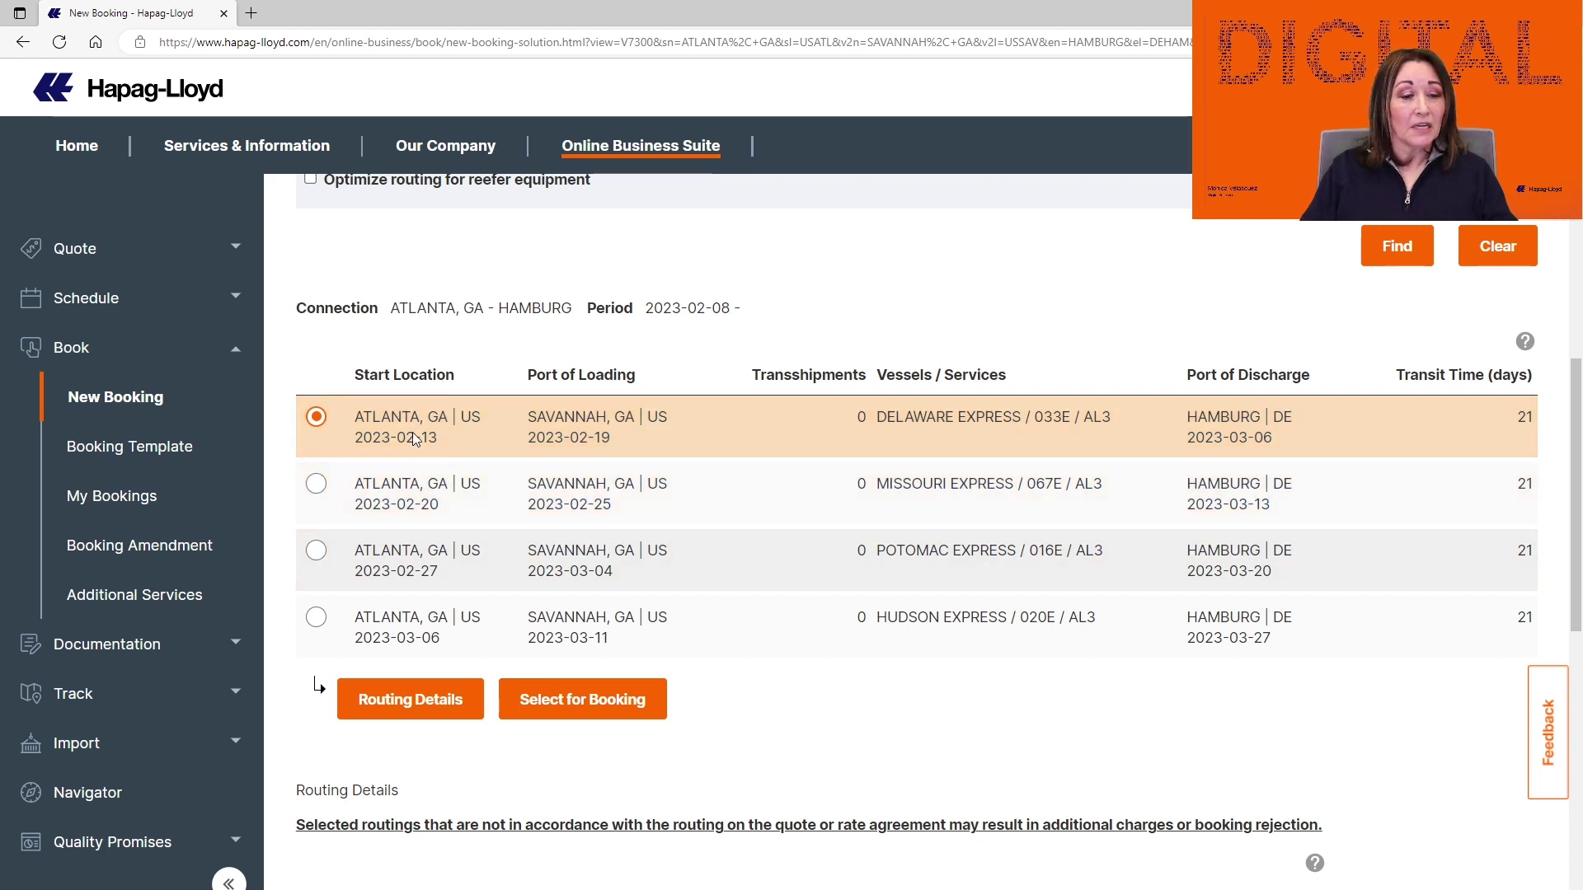
scroll(410, 413, "down", 2)
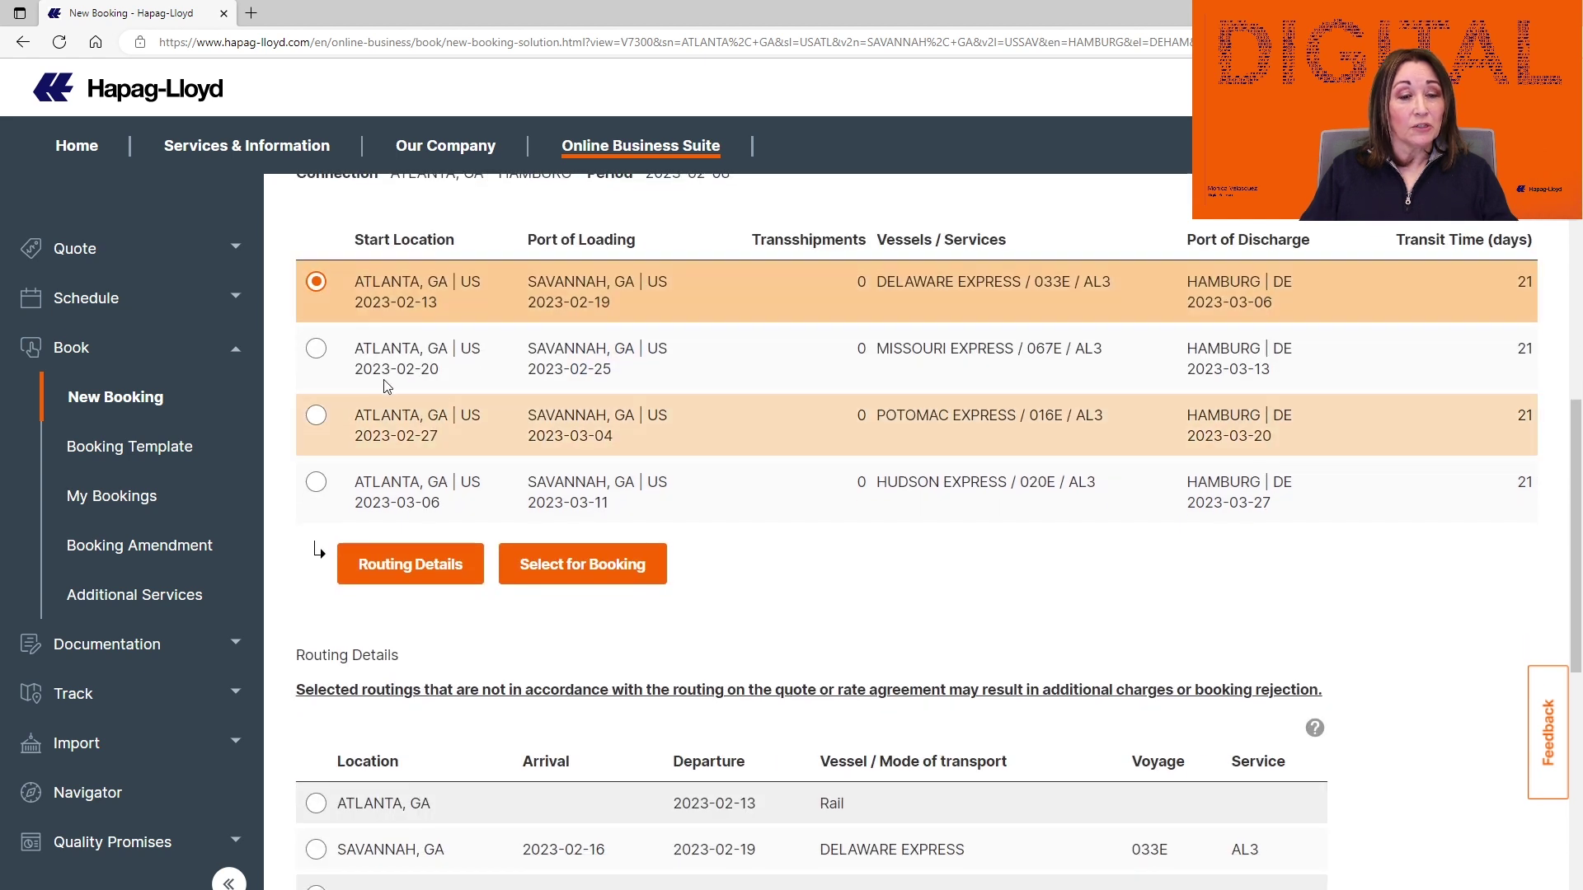
left_click(315, 351)
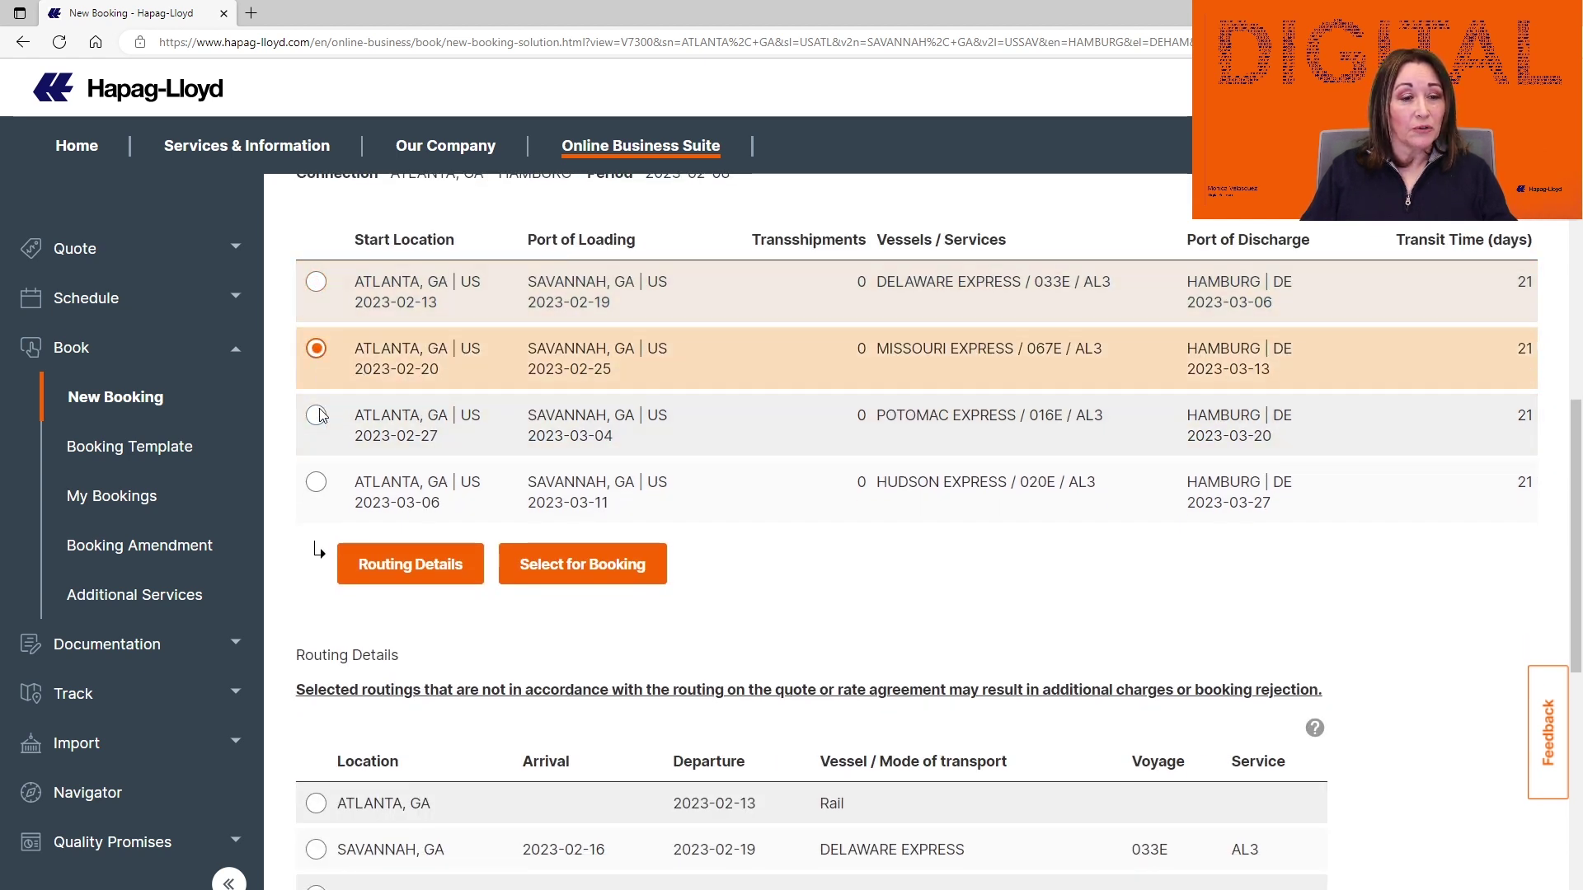
left_click(415, 580)
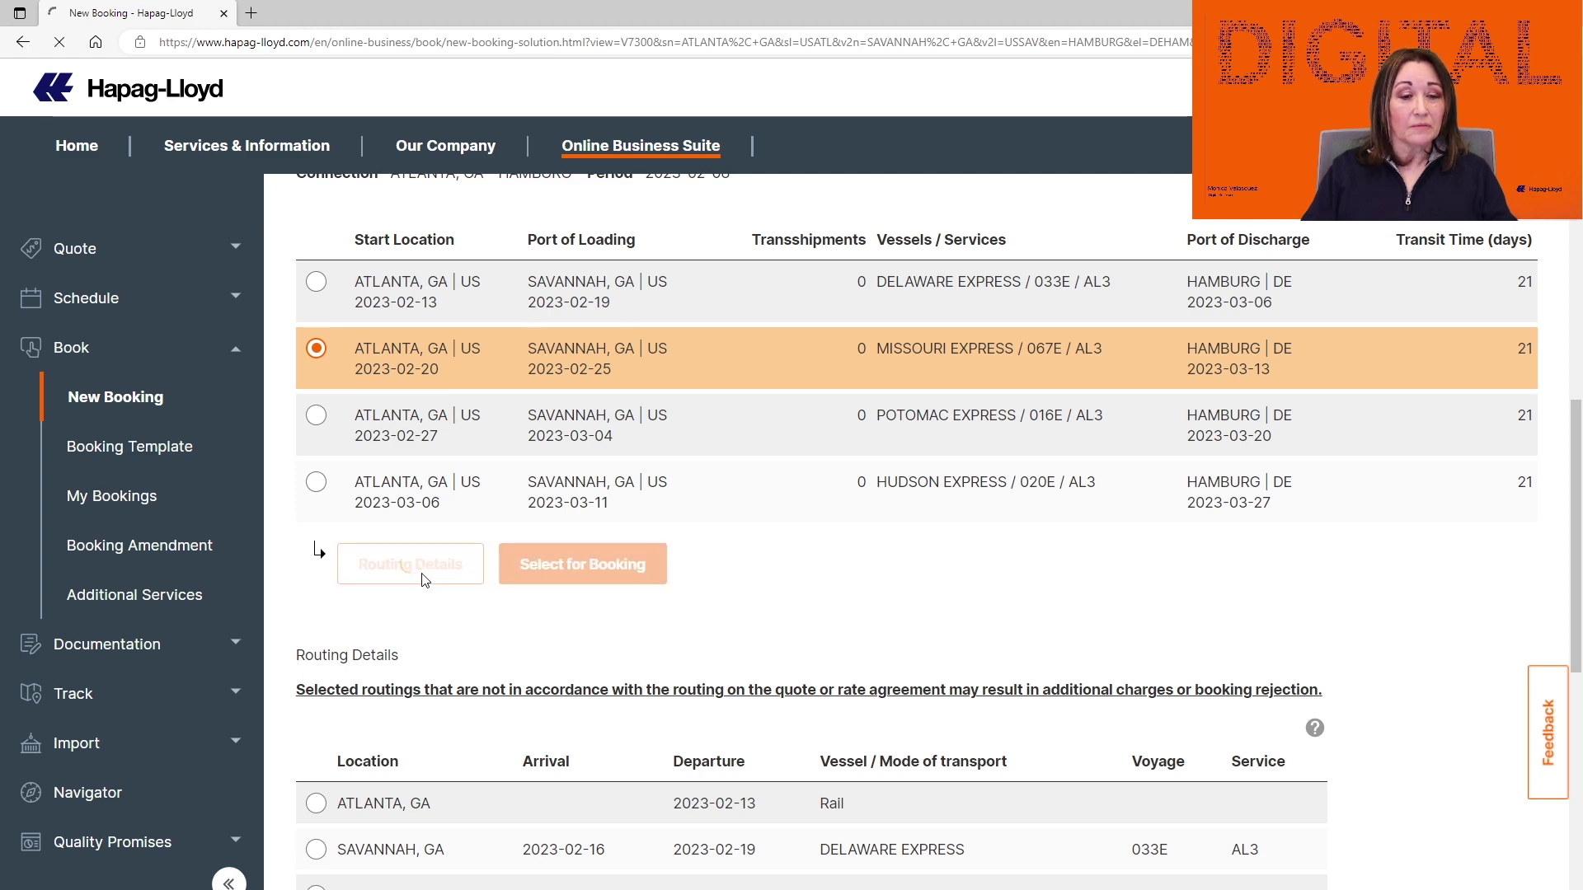
scroll(425, 580, "down", 3)
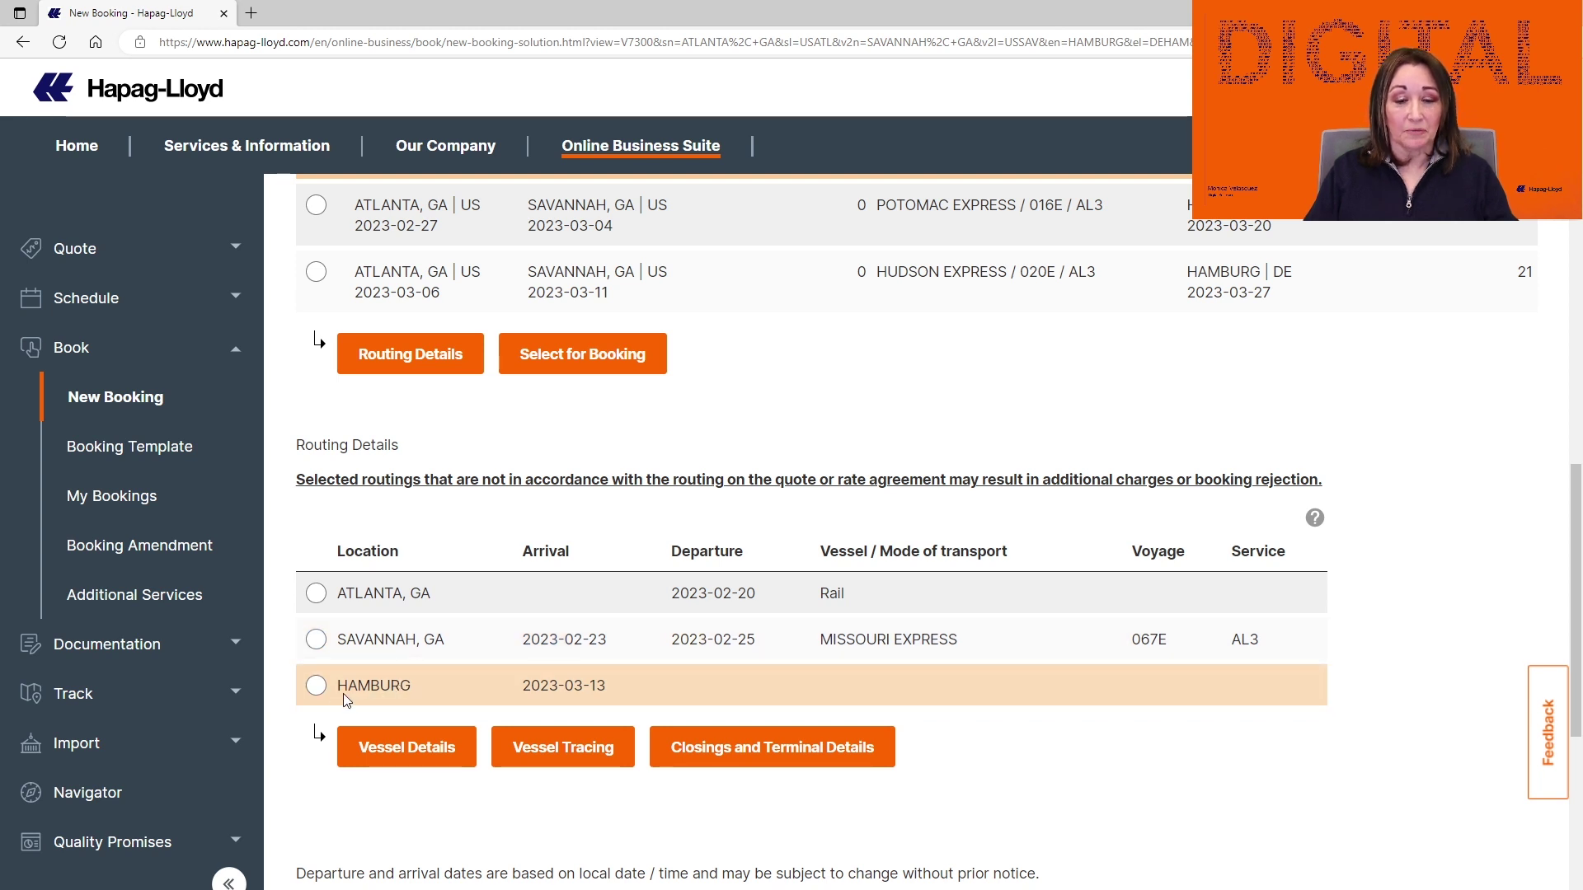
left_click(390, 652)
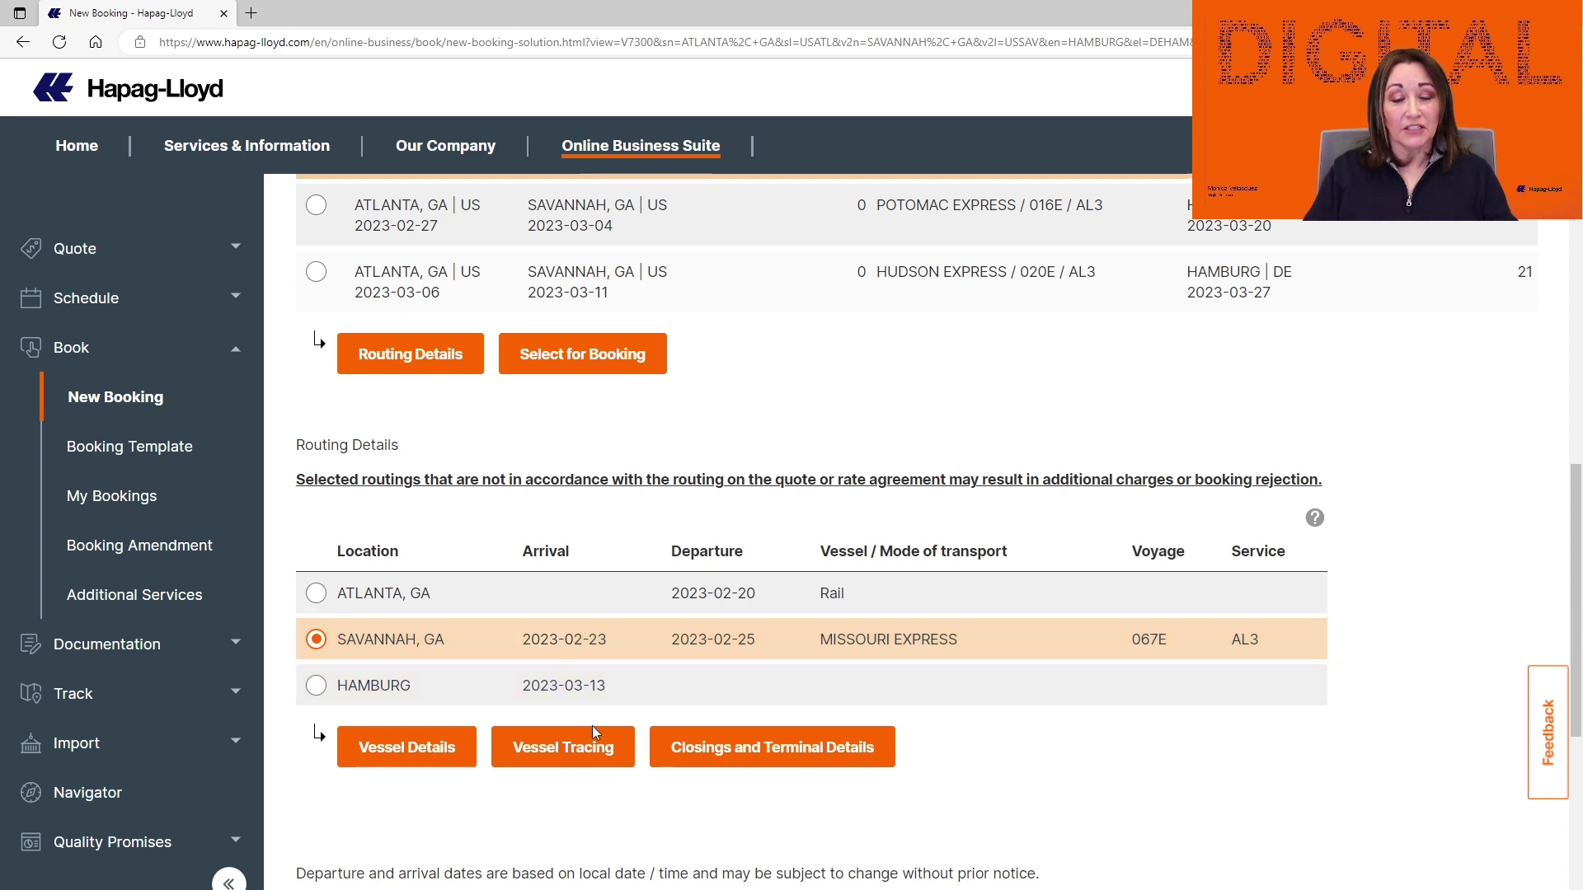
- Show Georgia Ports Authority terminal details with Savannah booking closure and cut-off dates
left_click(747, 760)
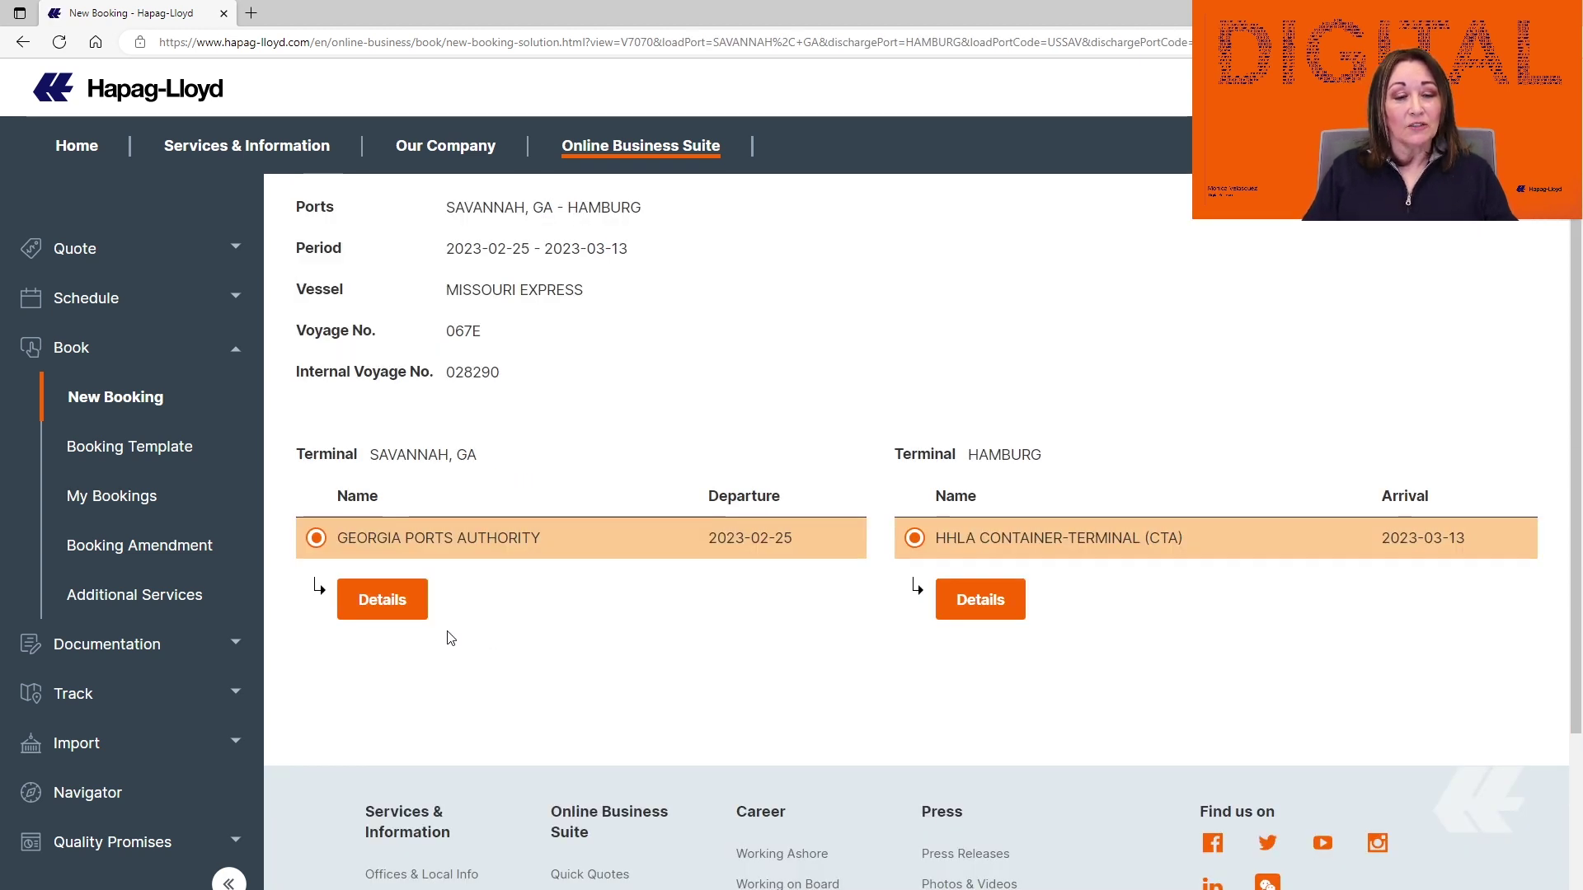
left_click(392, 610)
scroll(596, 666, "down", 8)
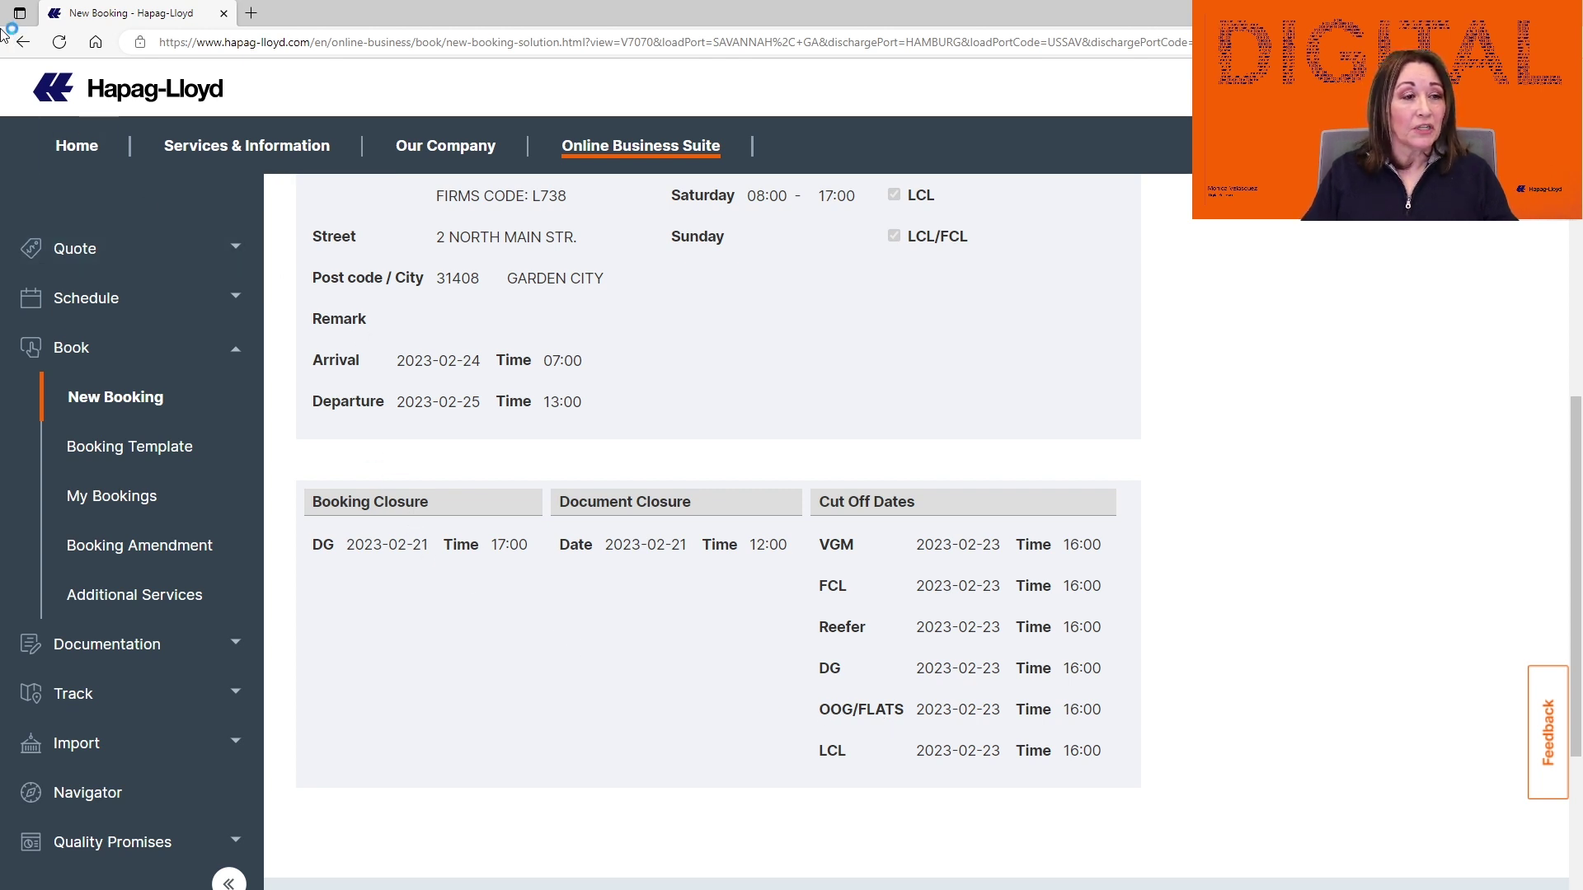
- Return to the schedule results and use the MISSOURI EXPRESS sailing for this booking
left_click(23, 42)
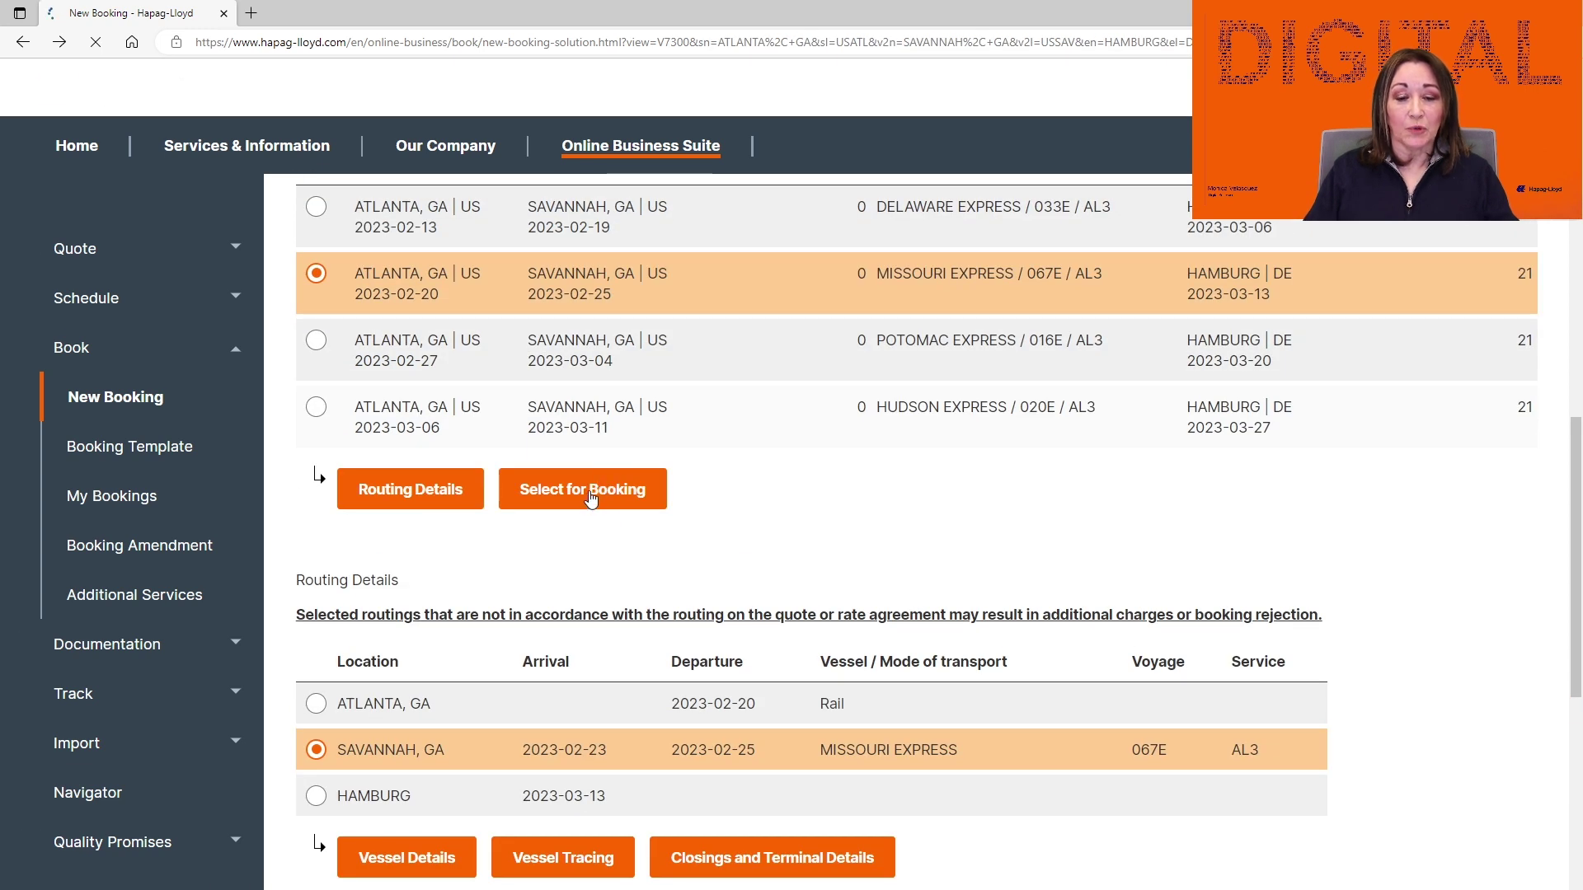
left_click(586, 493)
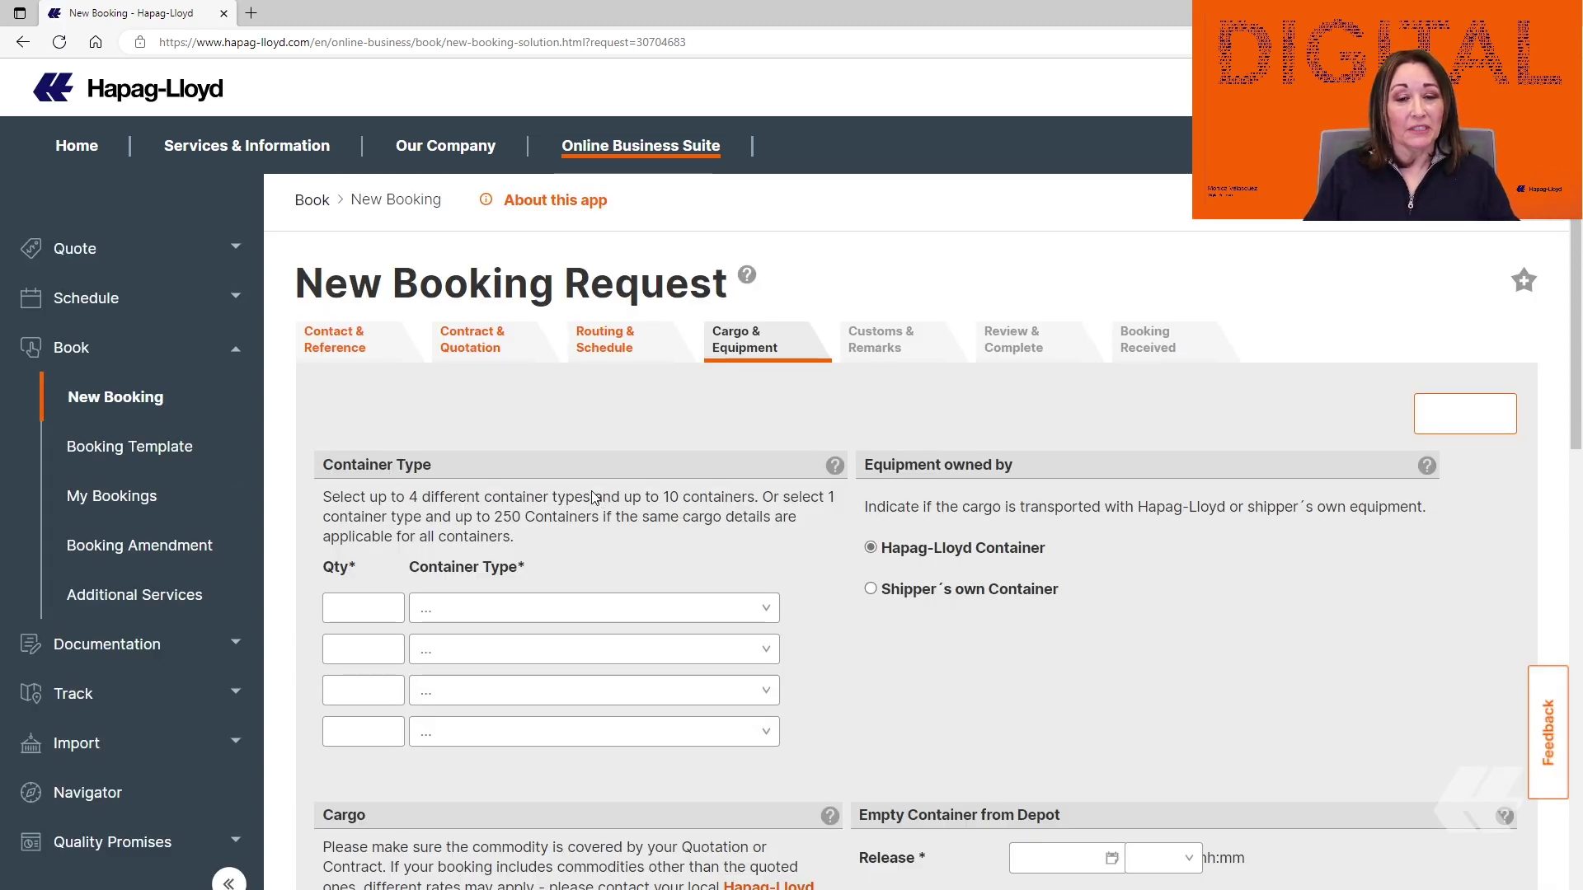
scroll(408, 534, "down", 1)
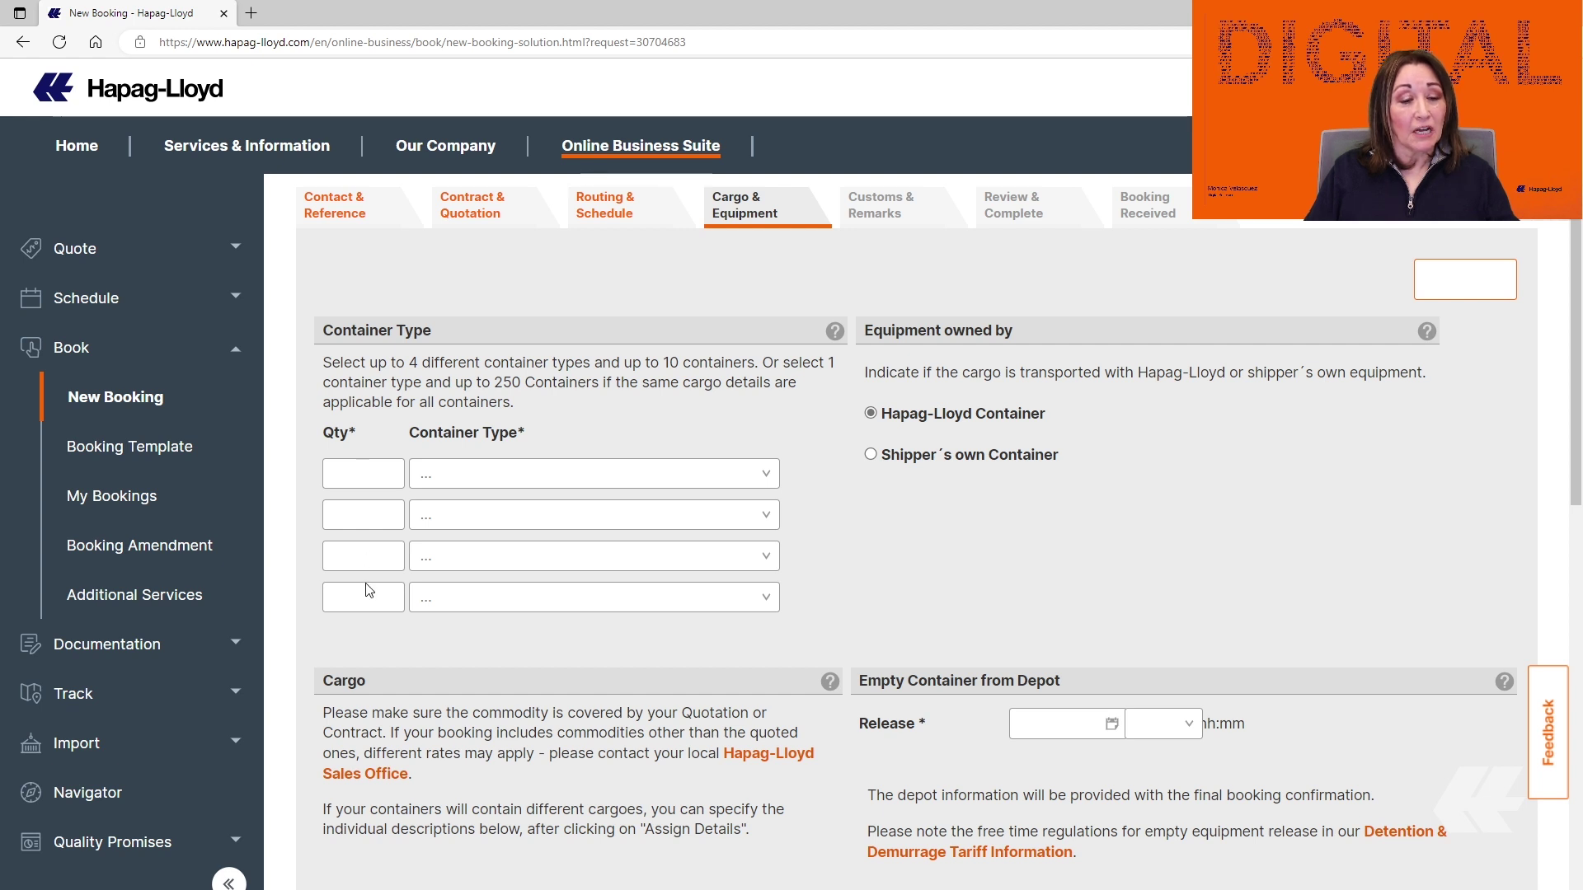
- Request one 45GP high cube container
left_click(362, 476)
type("1")
left_click(766, 476)
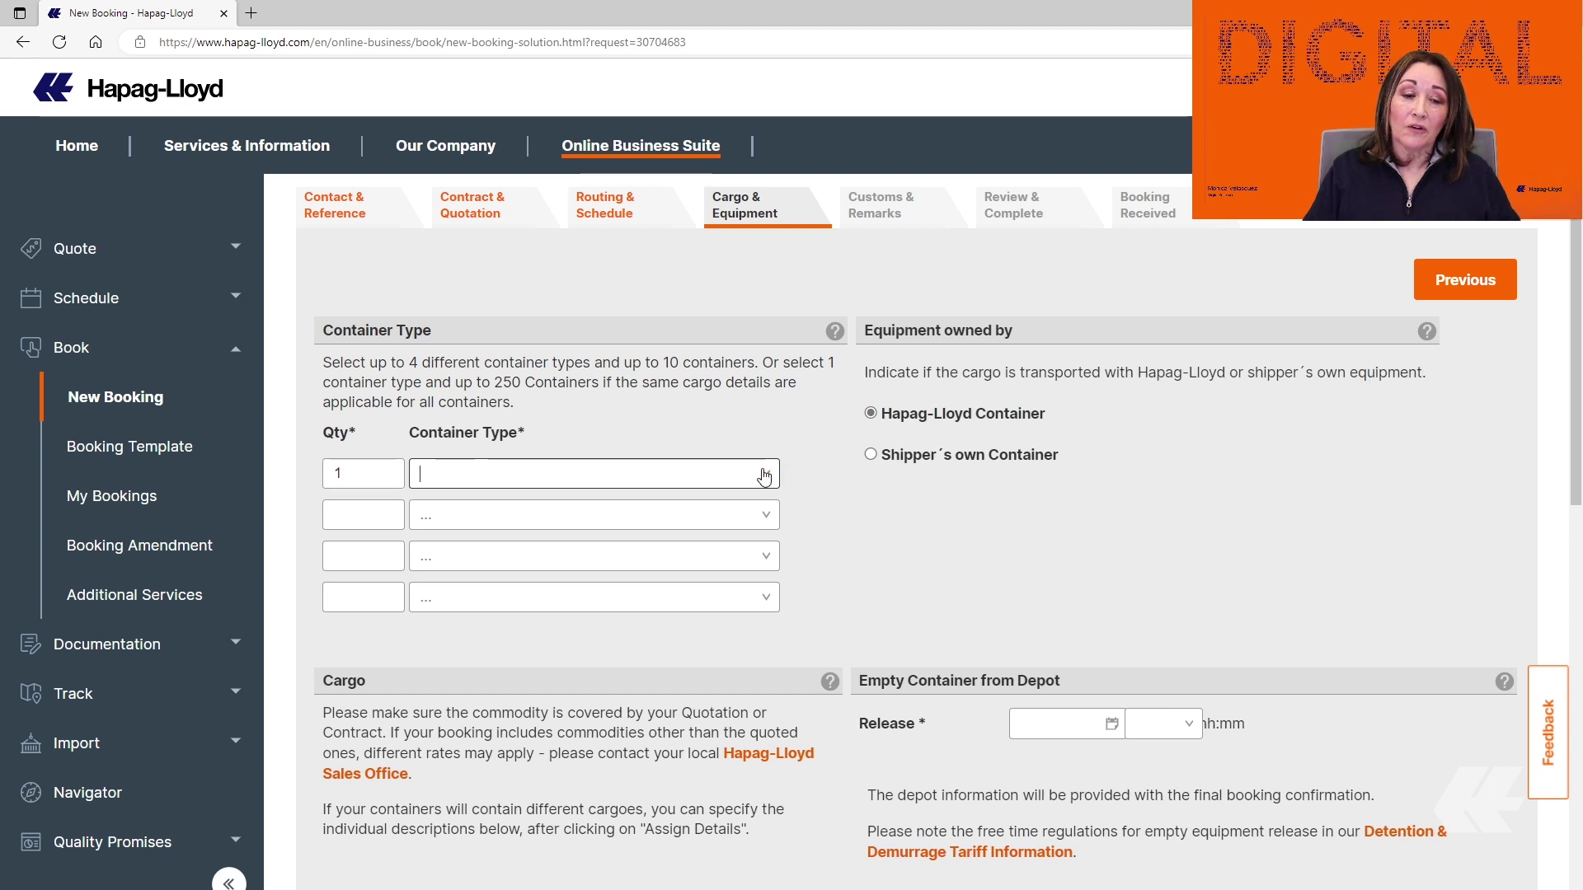
left_click(764, 476)
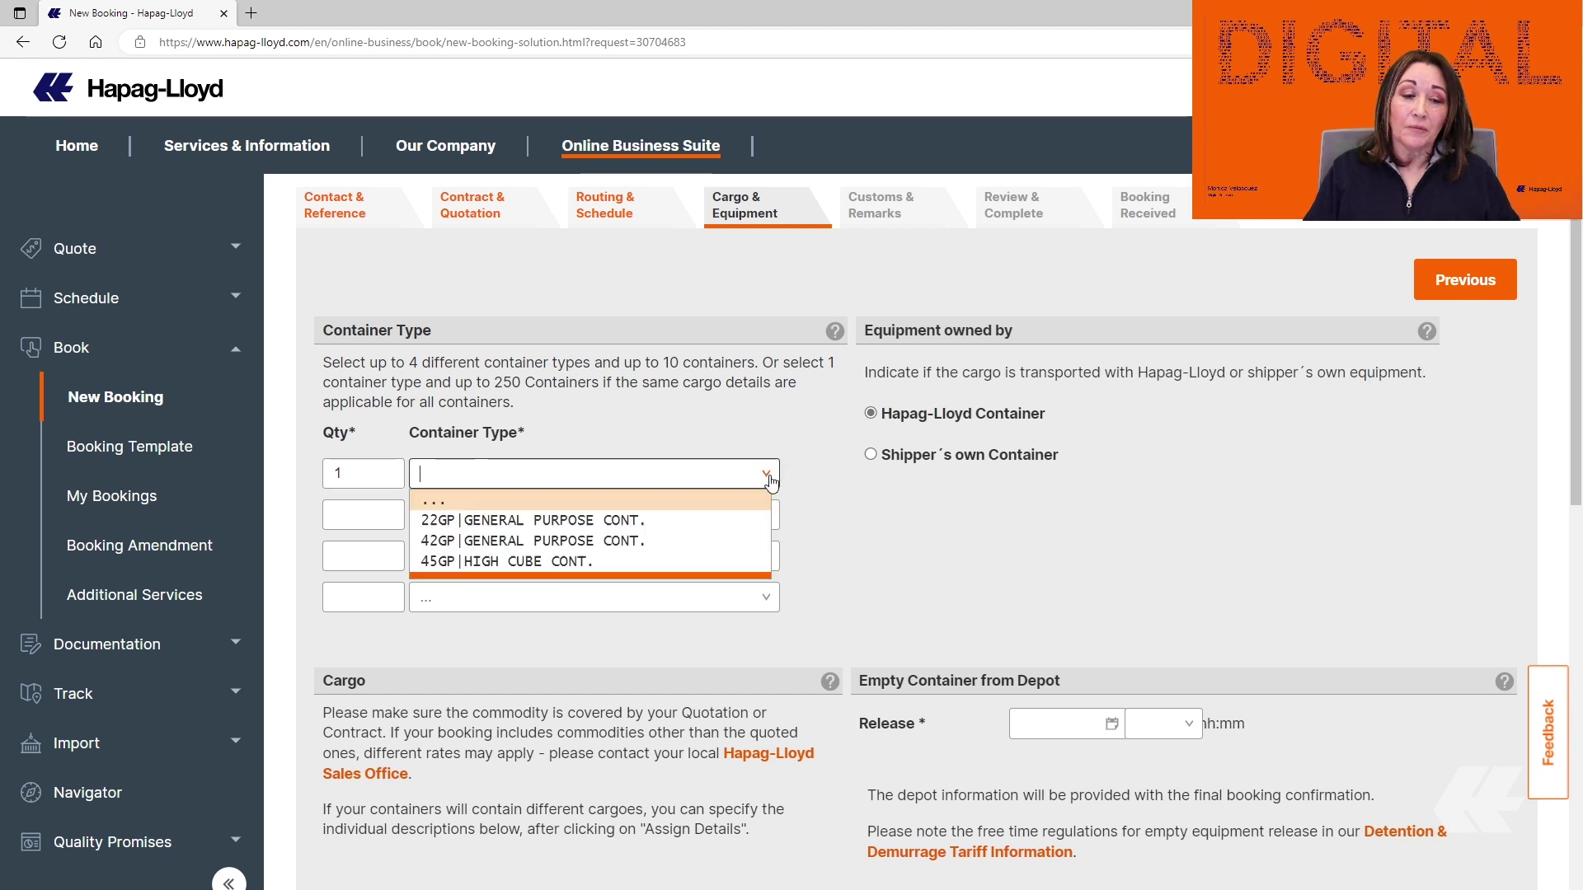
left_click(545, 570)
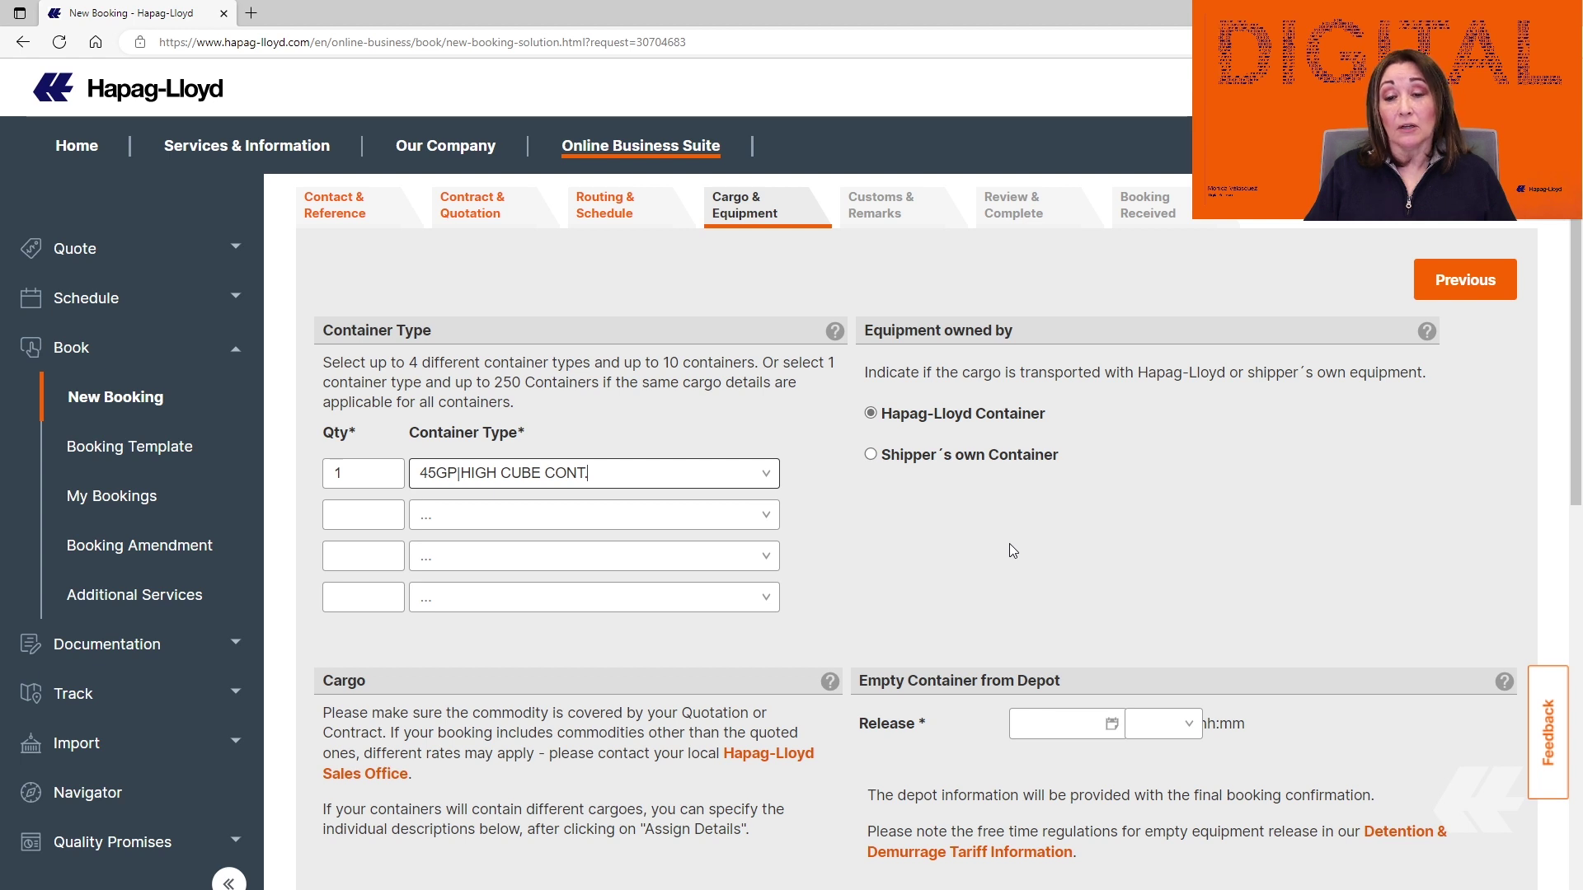
- Set the empty release date to 13 February 2023 and describe the cargo as 'toys'
scroll(987, 537, "down", 2)
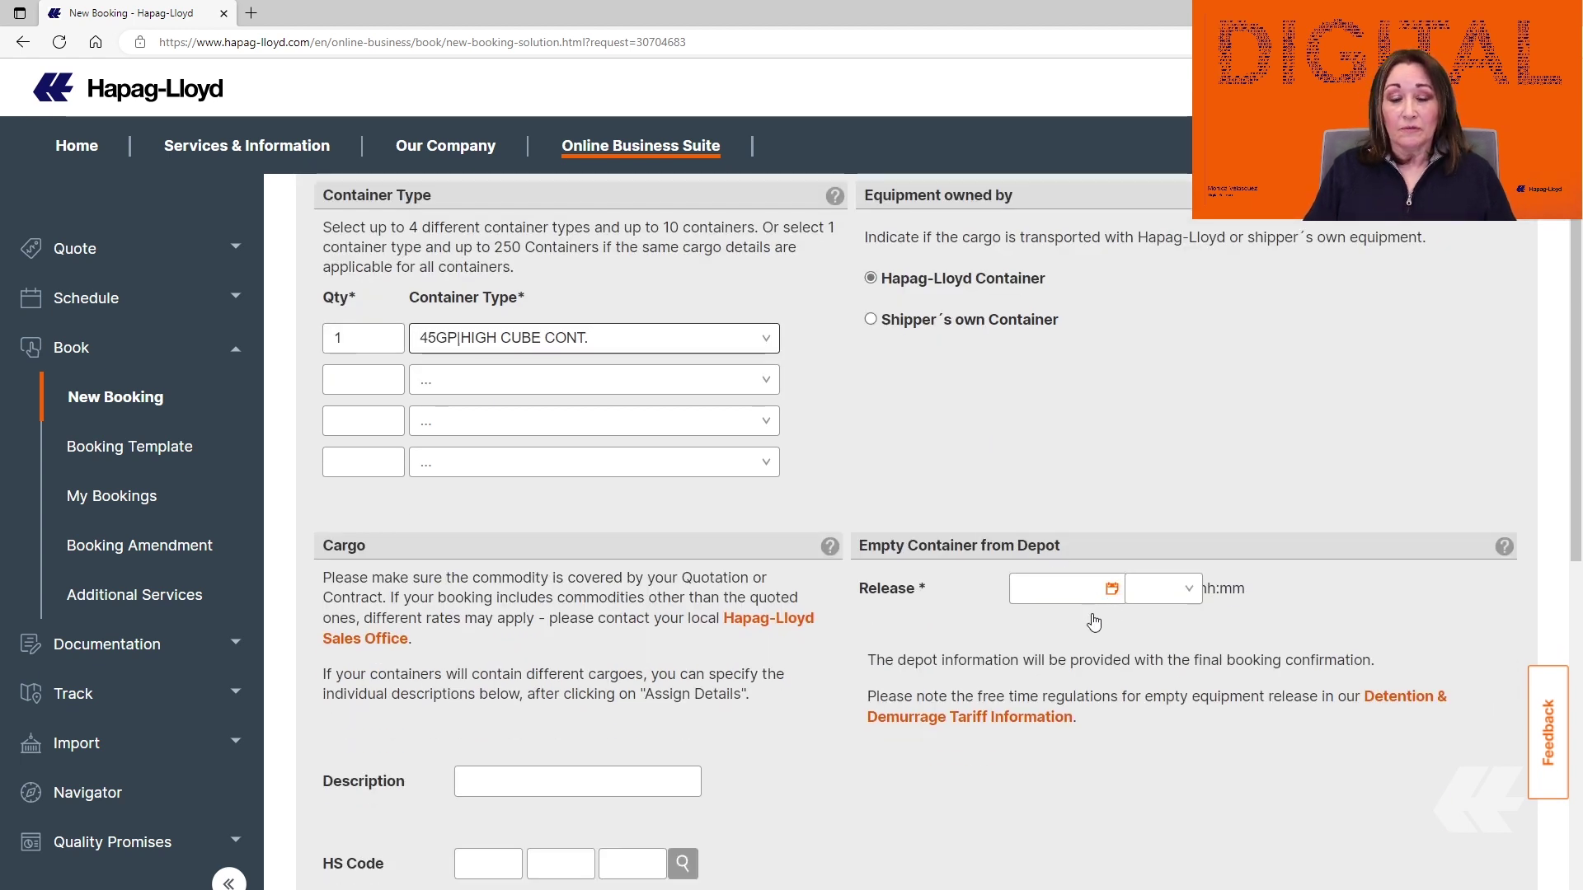
left_click(1030, 593)
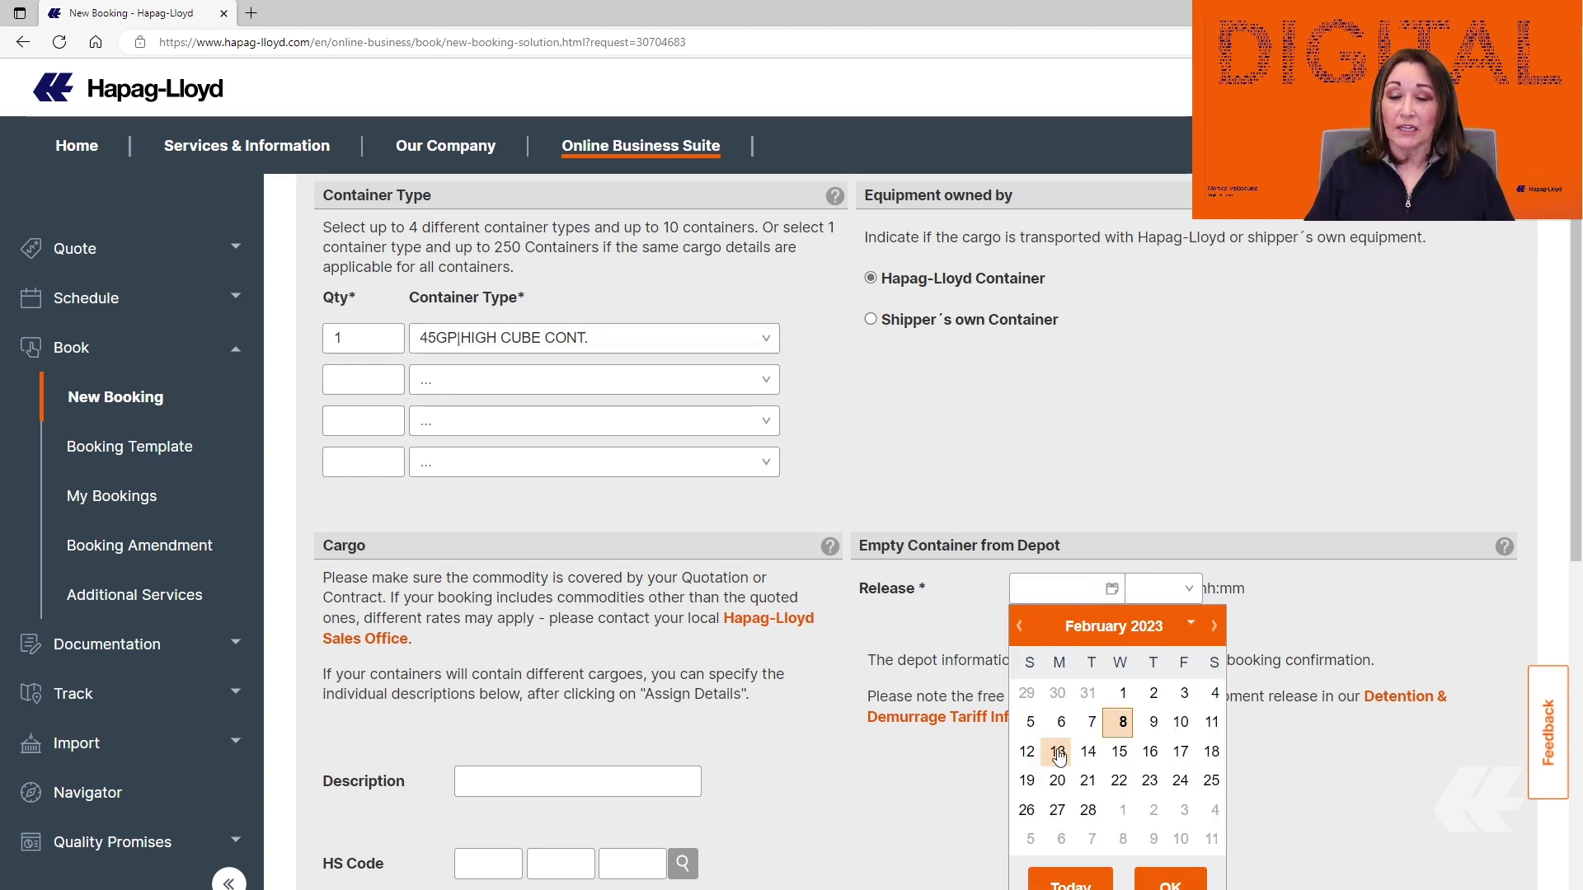
left_click(1001, 706)
scroll(756, 726, "down", 2)
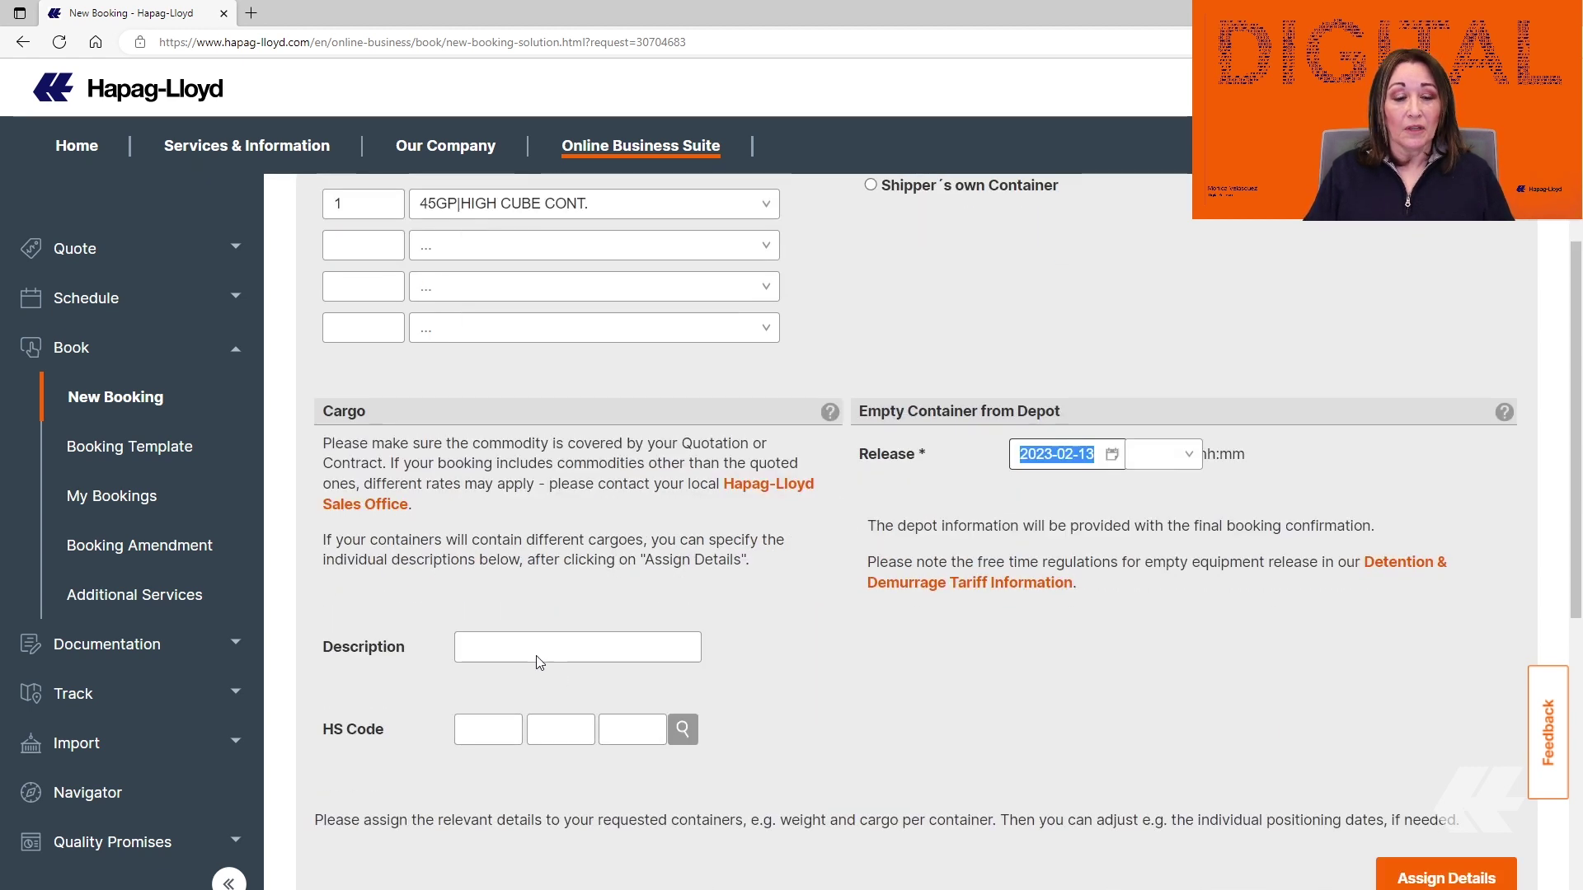
left_click(536, 642)
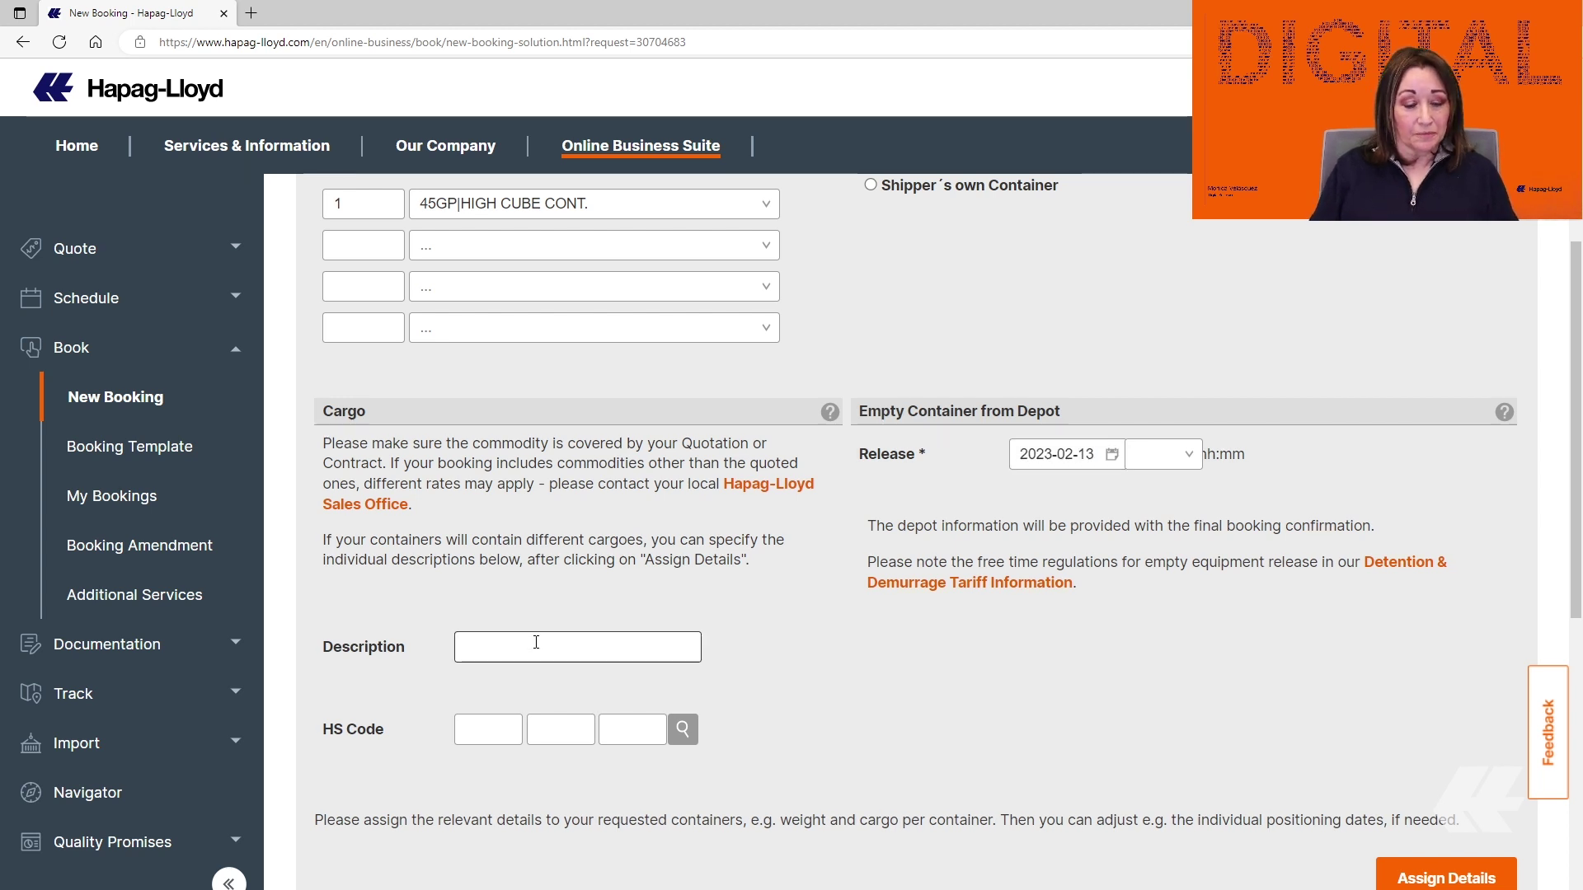
type("toys")
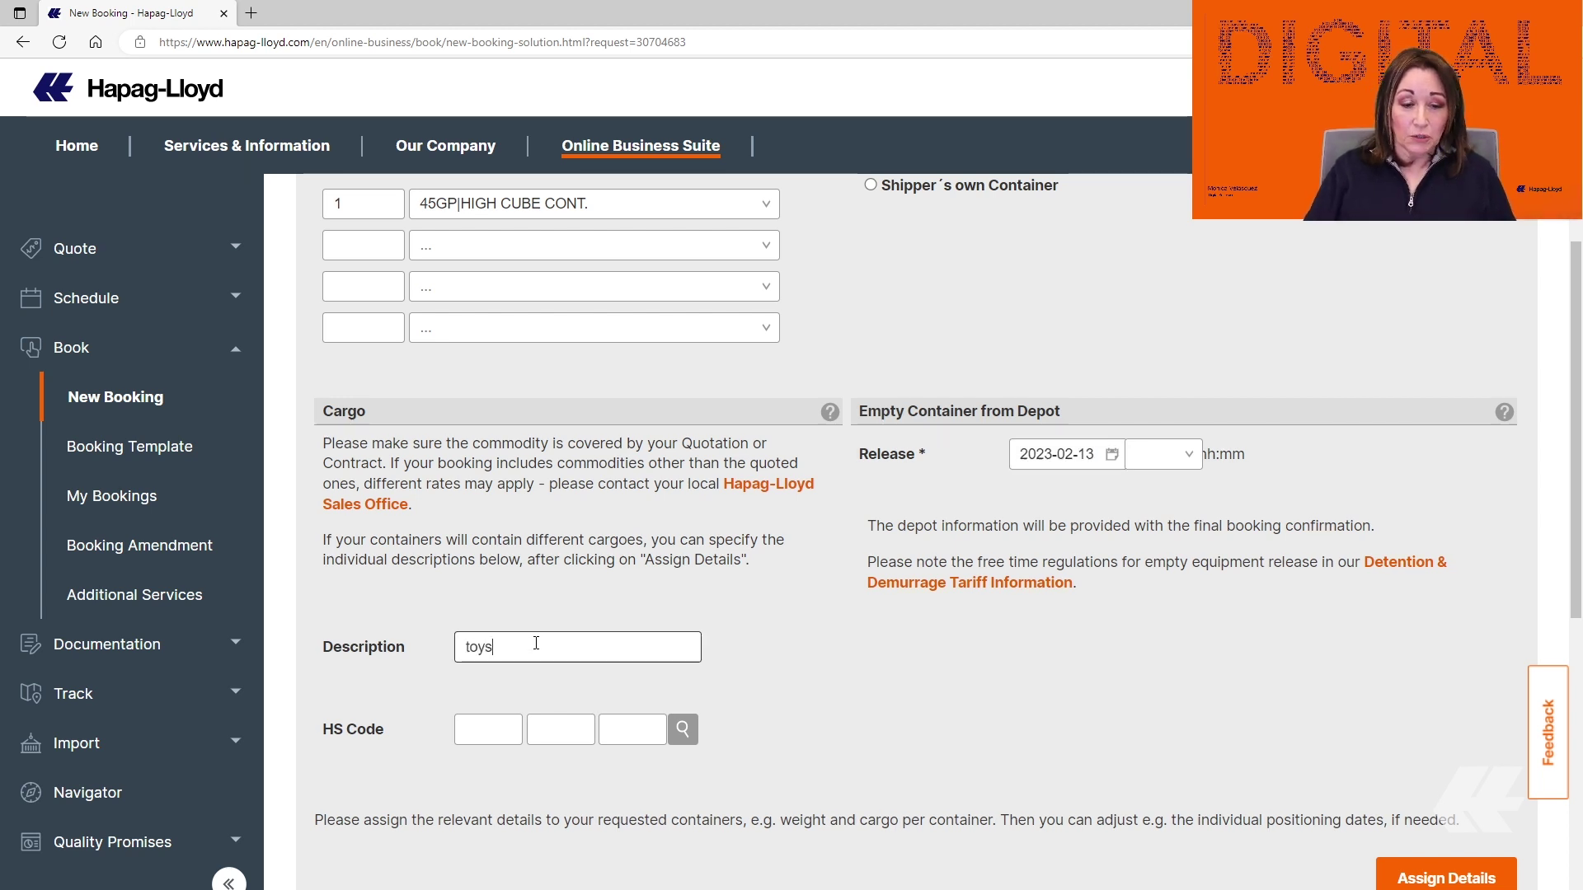
- Assign the toys cargo to Container 1 with 1800 kg weight, then go to Customs & Remarks
left_click(1447, 879)
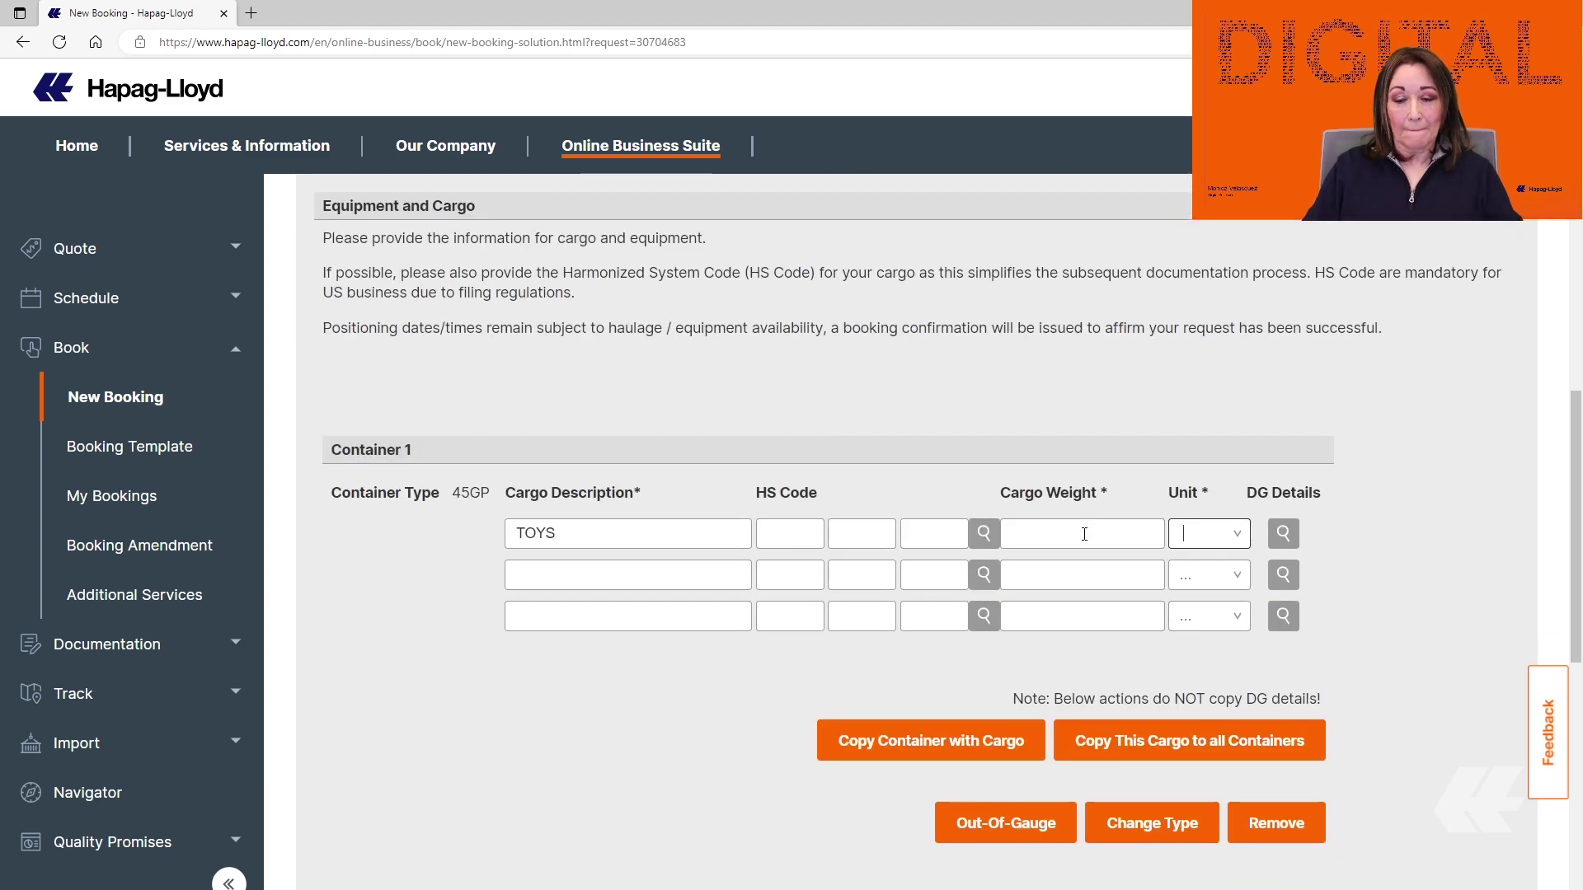
left_click(1038, 533)
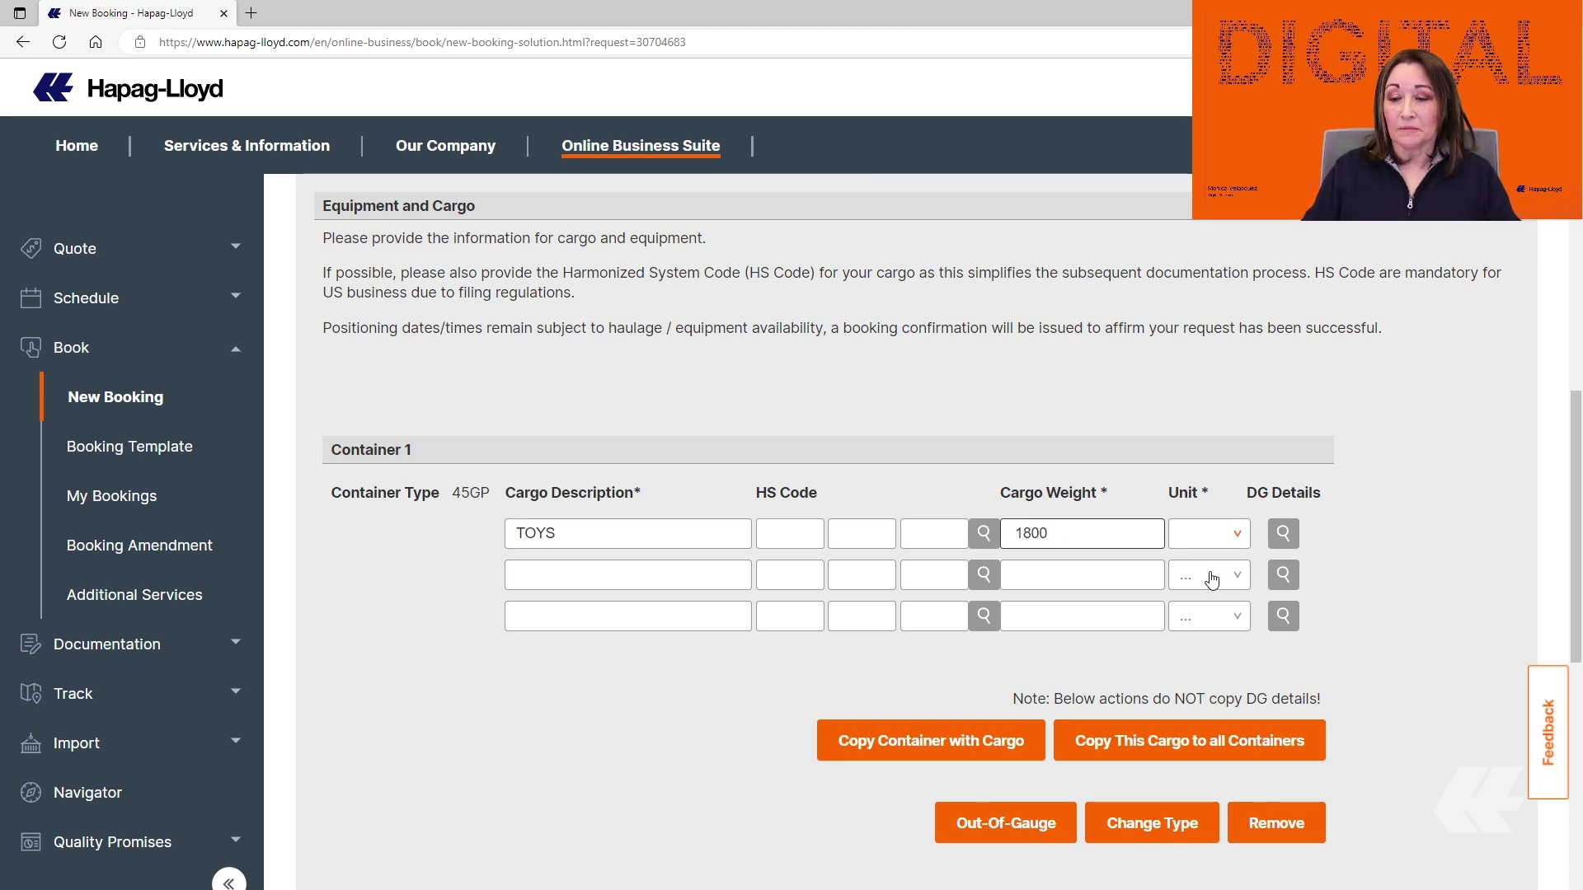
left_click(1229, 537)
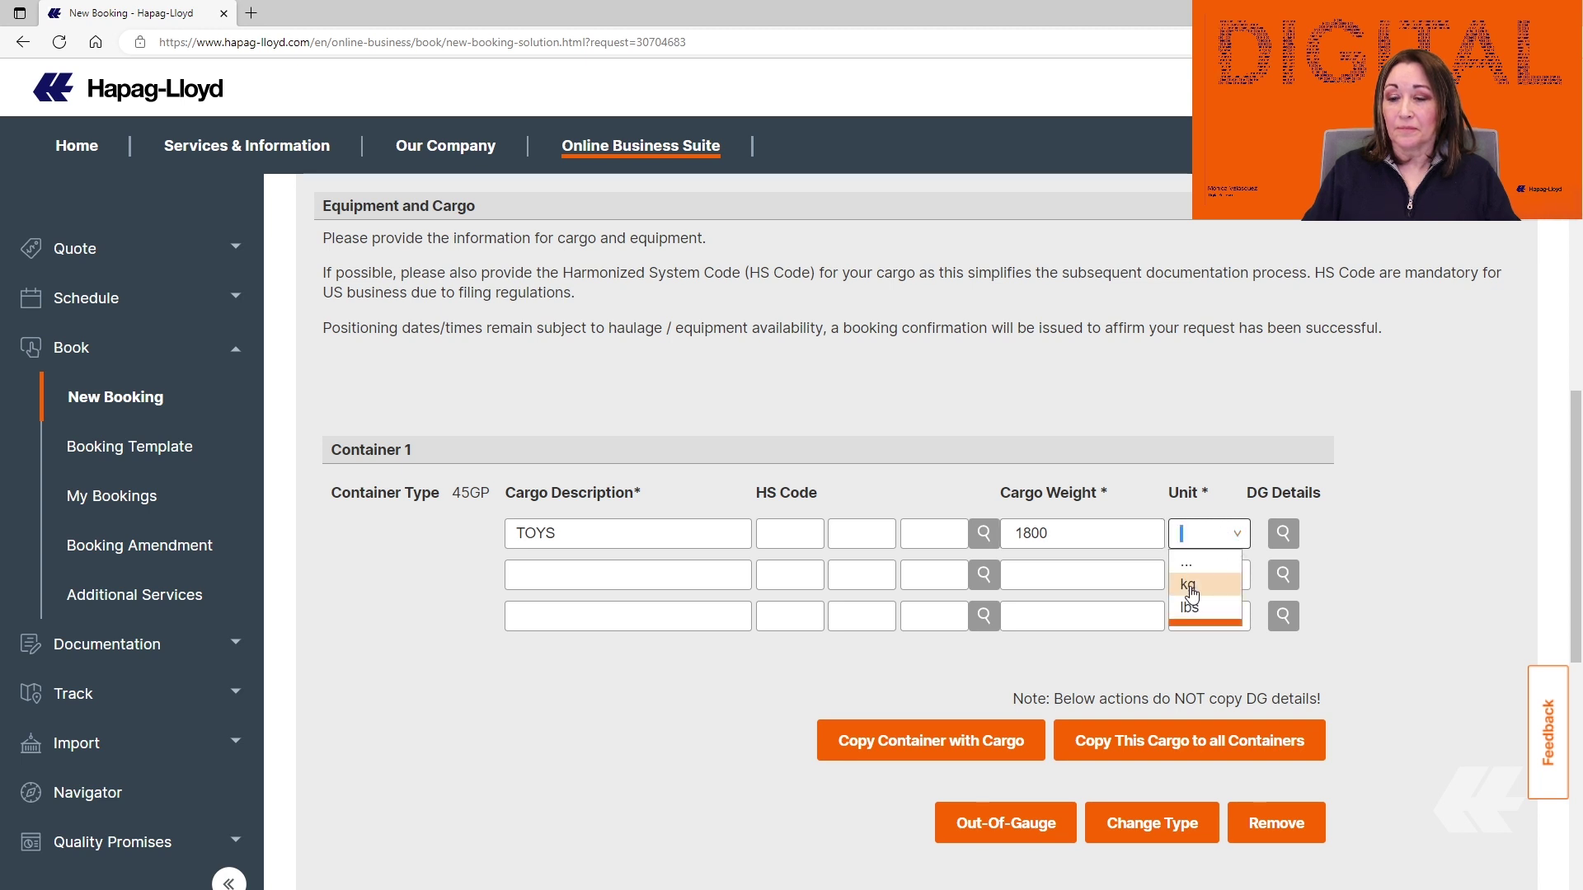
left_click(1187, 585)
scroll(1393, 667, "down", 5)
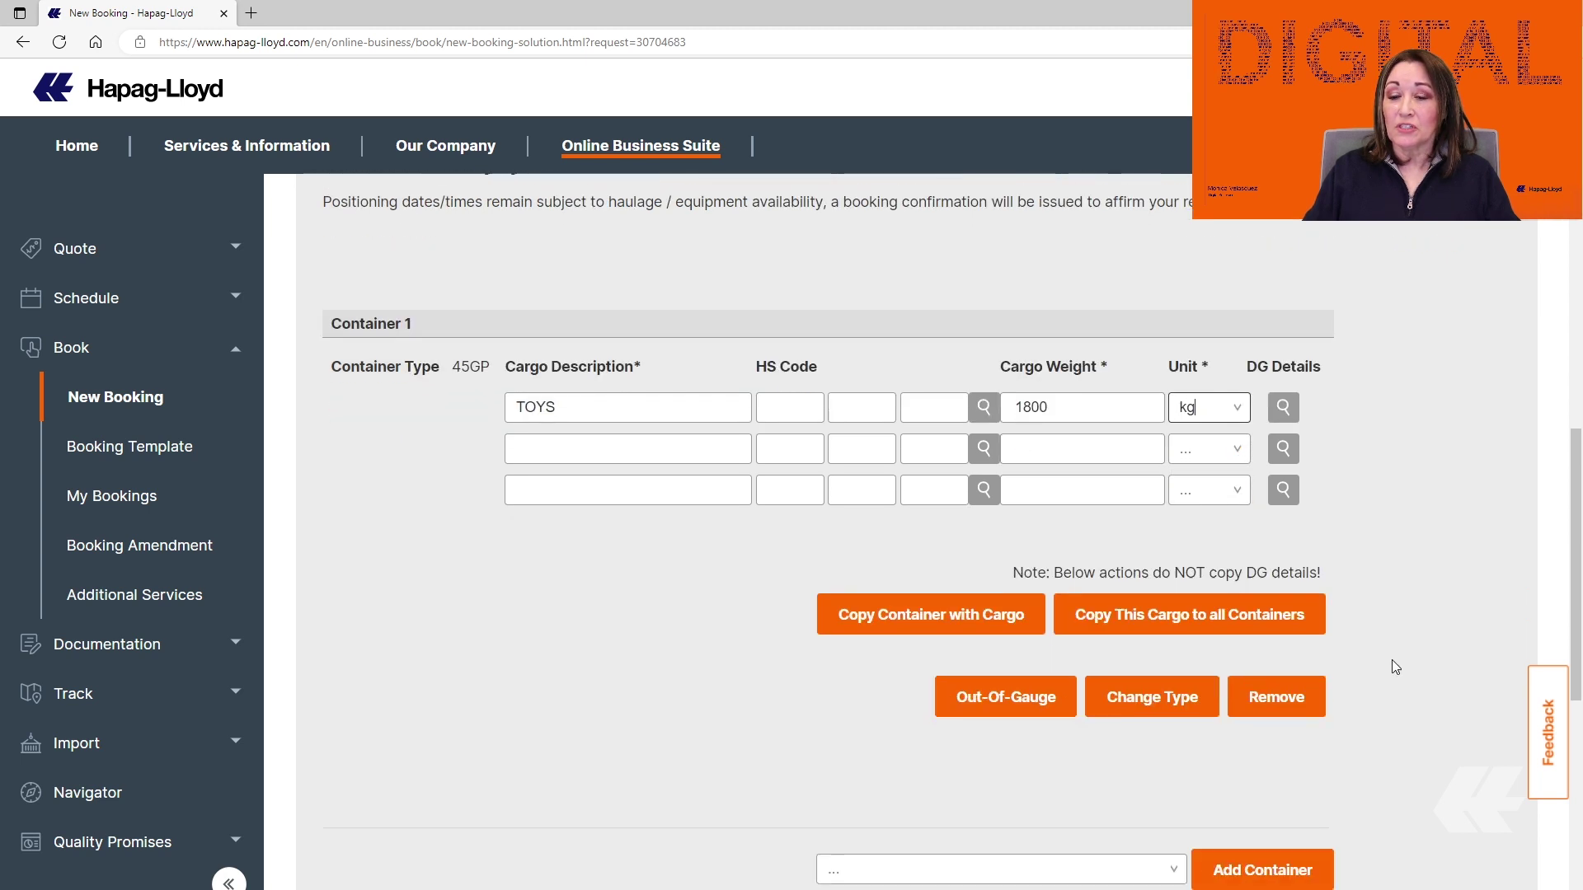
left_click(1478, 700)
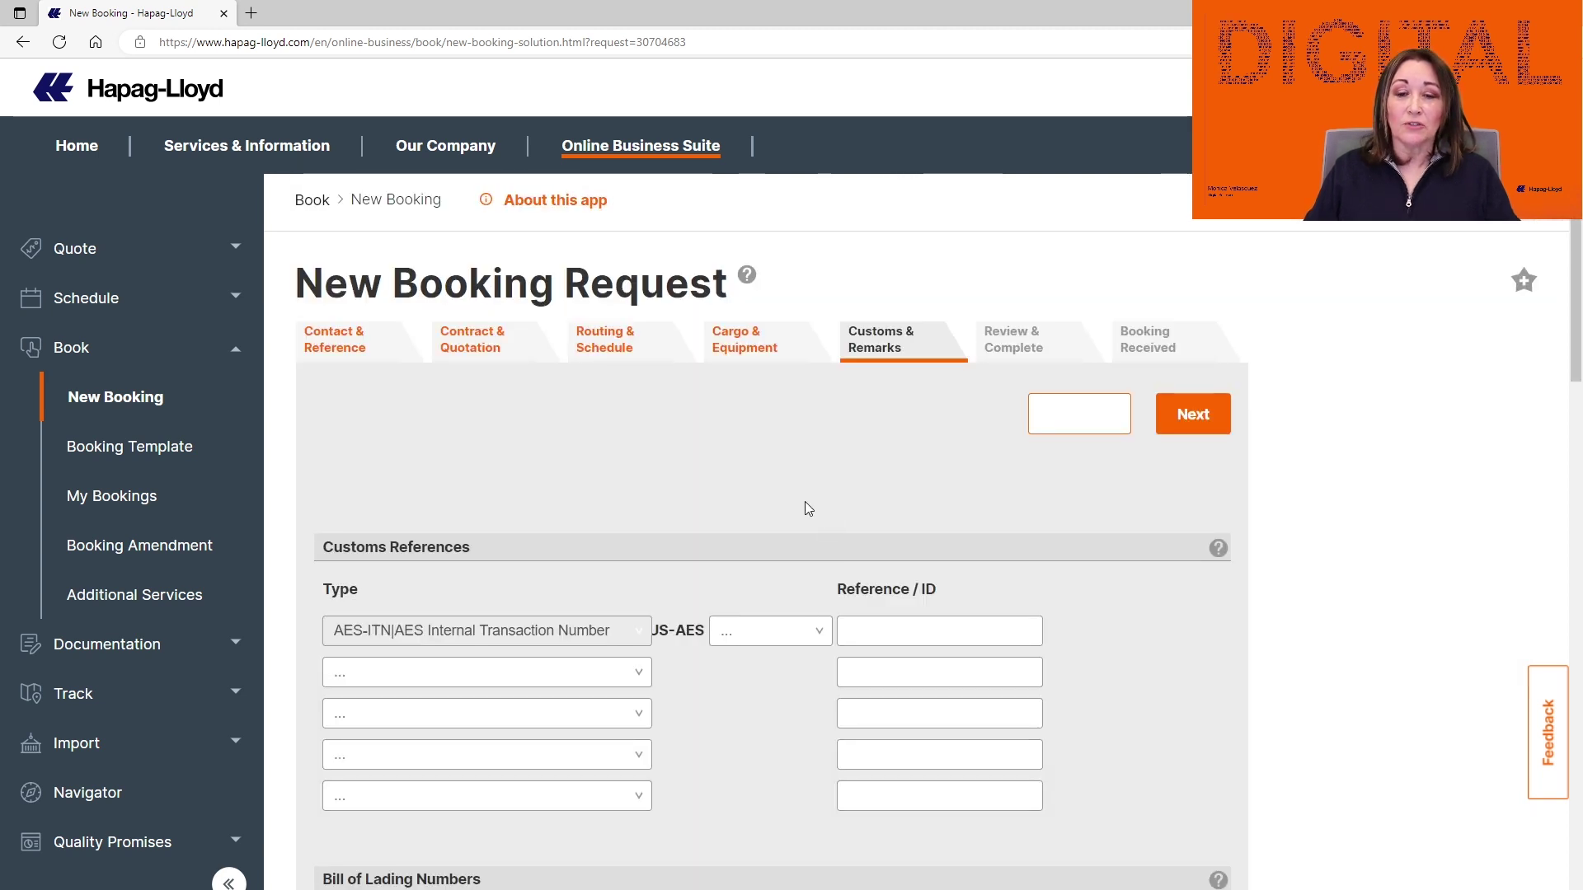
- Set the US-AES customs reference to 'I|ITN needed' and scroll past Remarks
scroll(808, 506, "down", 2)
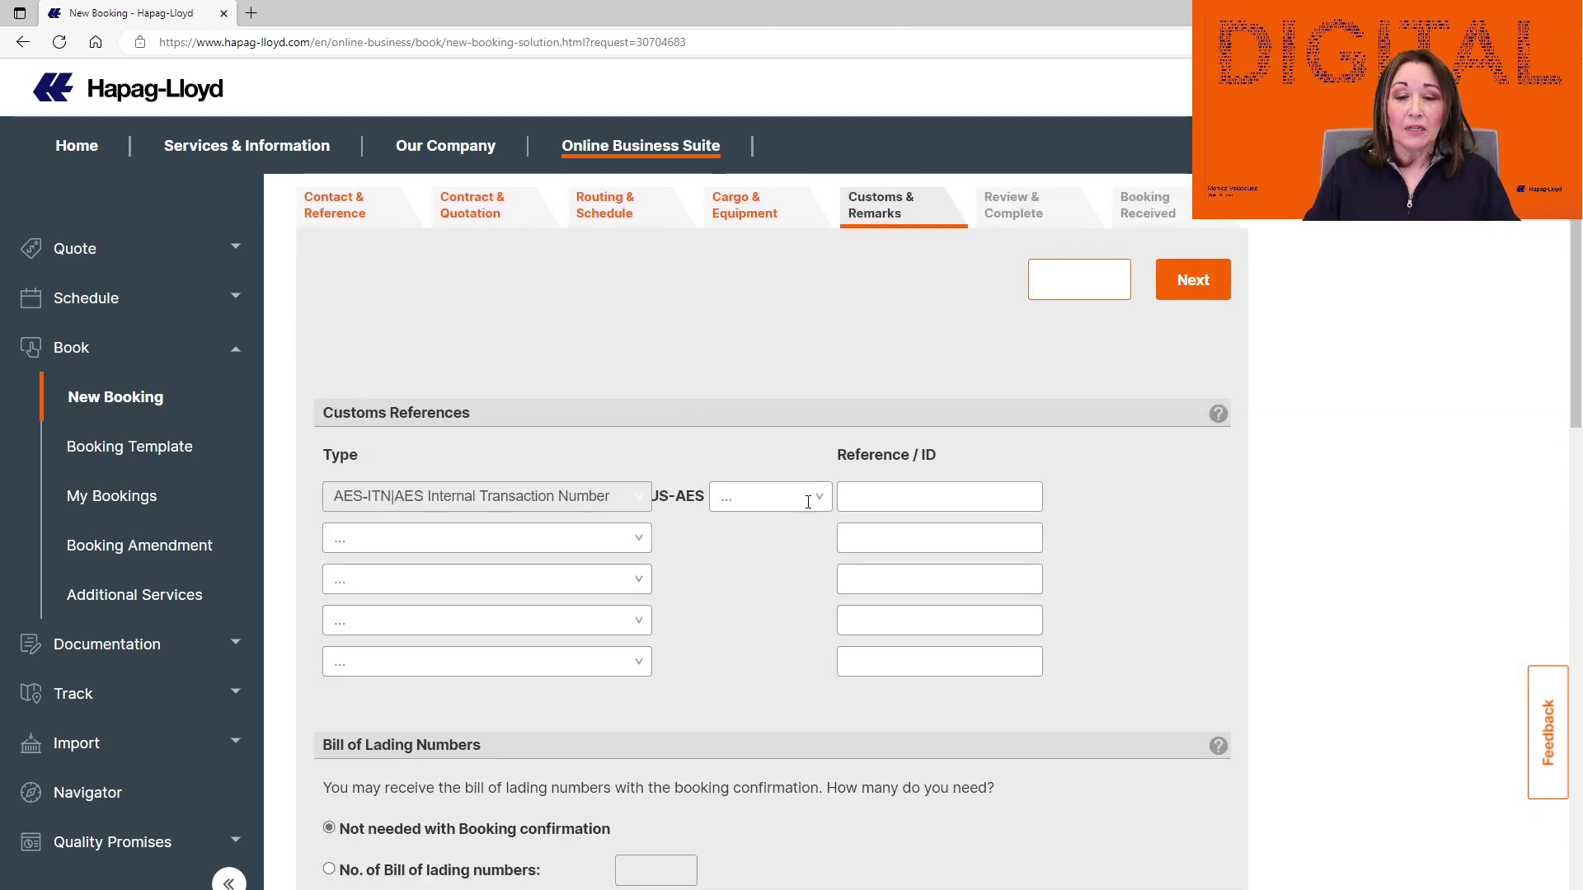
left_click(820, 505)
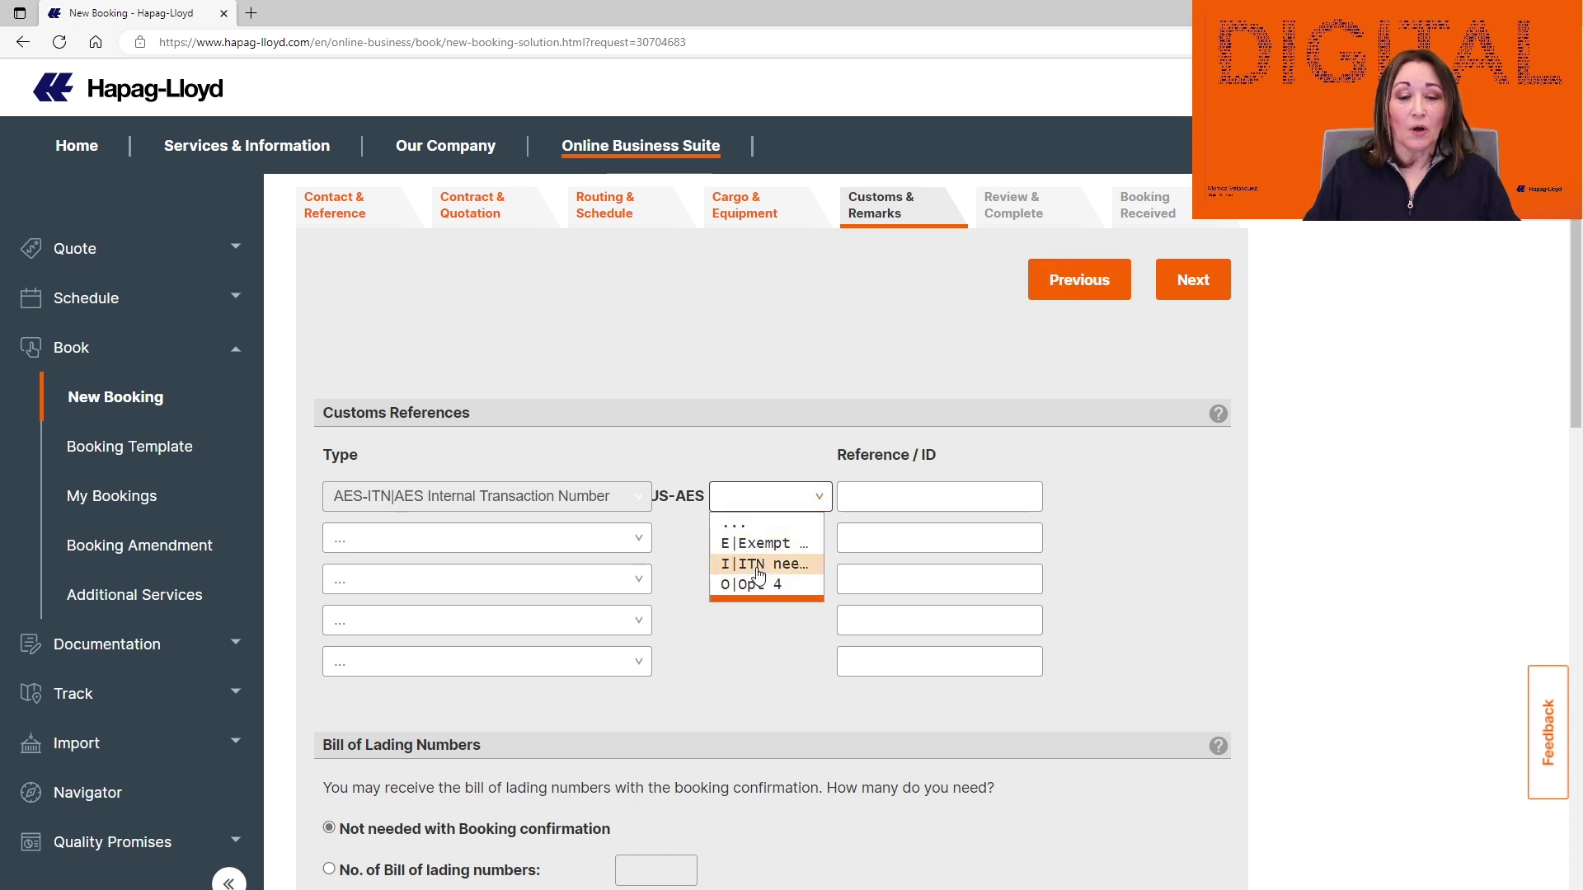
left_click(759, 564)
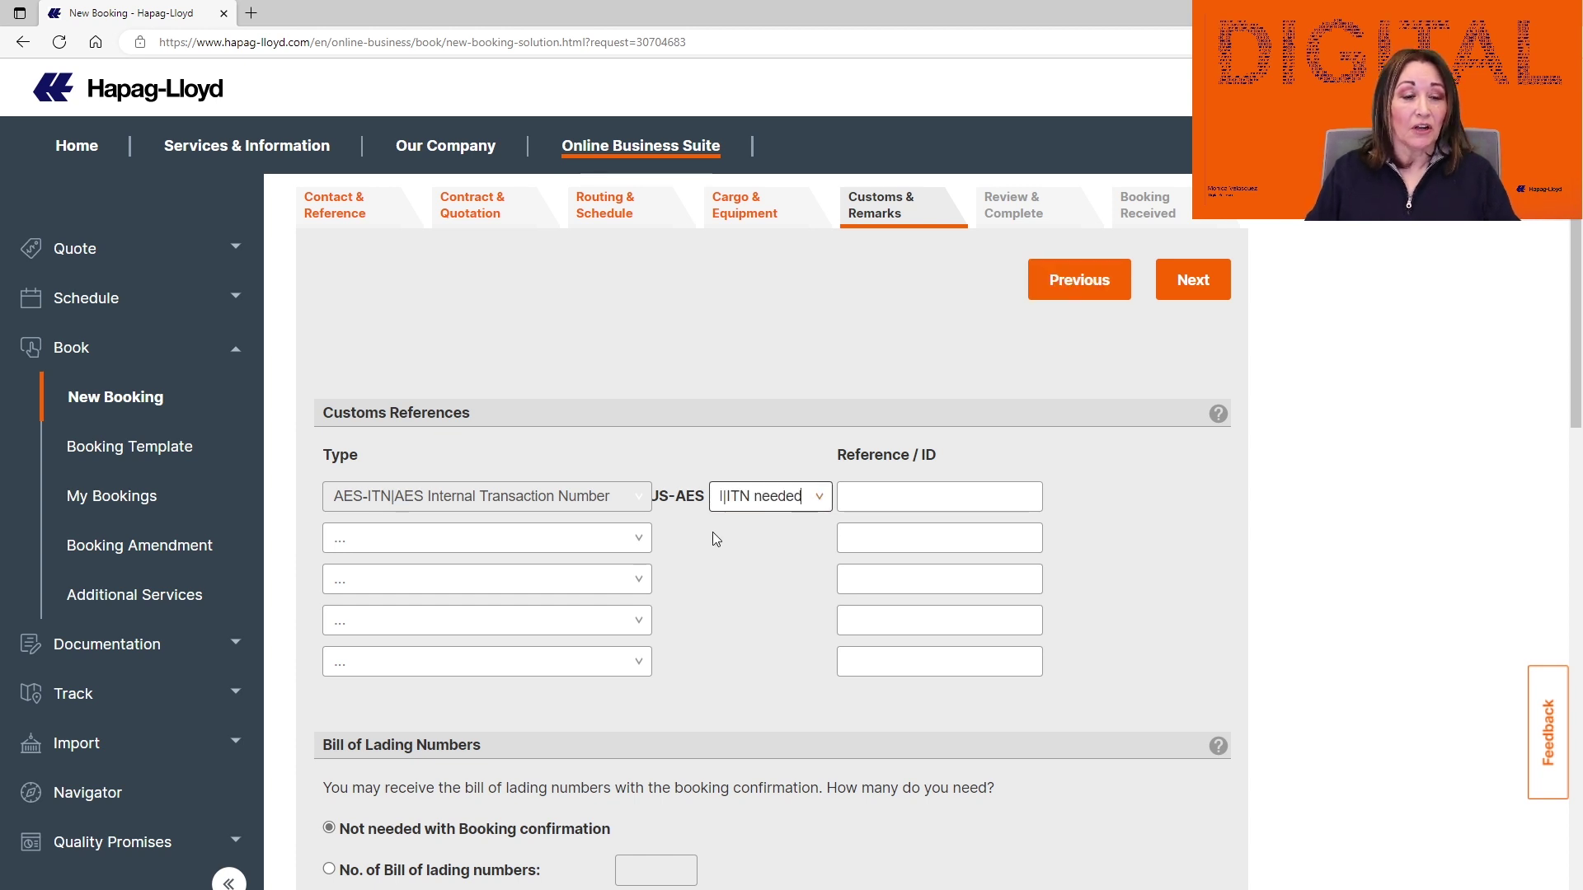
scroll(699, 575, "down", 8)
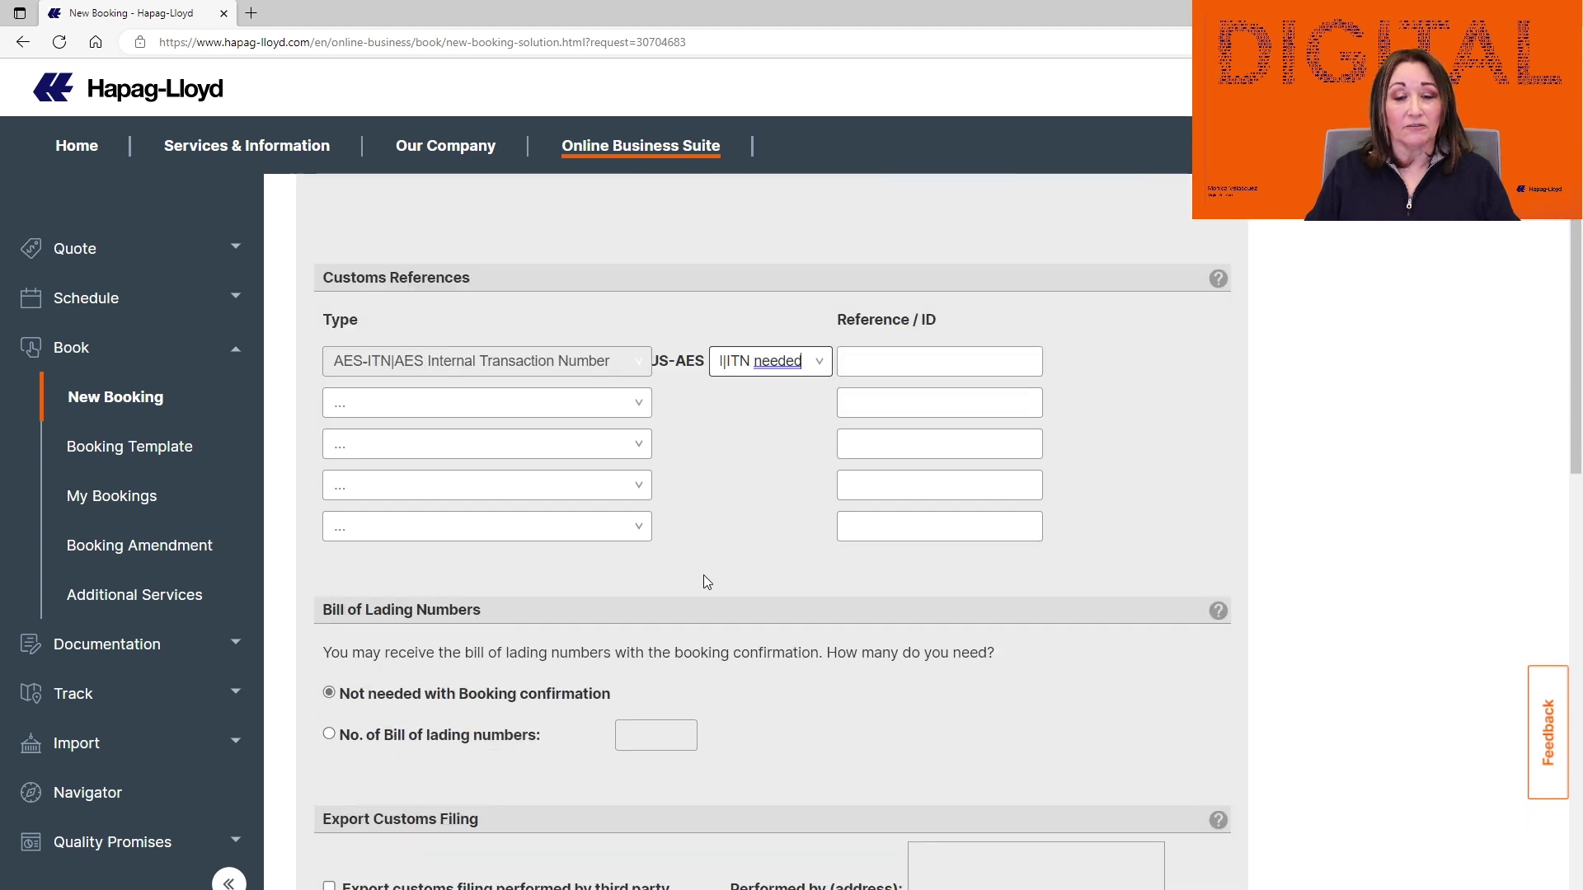
scroll(704, 584, "down", 2)
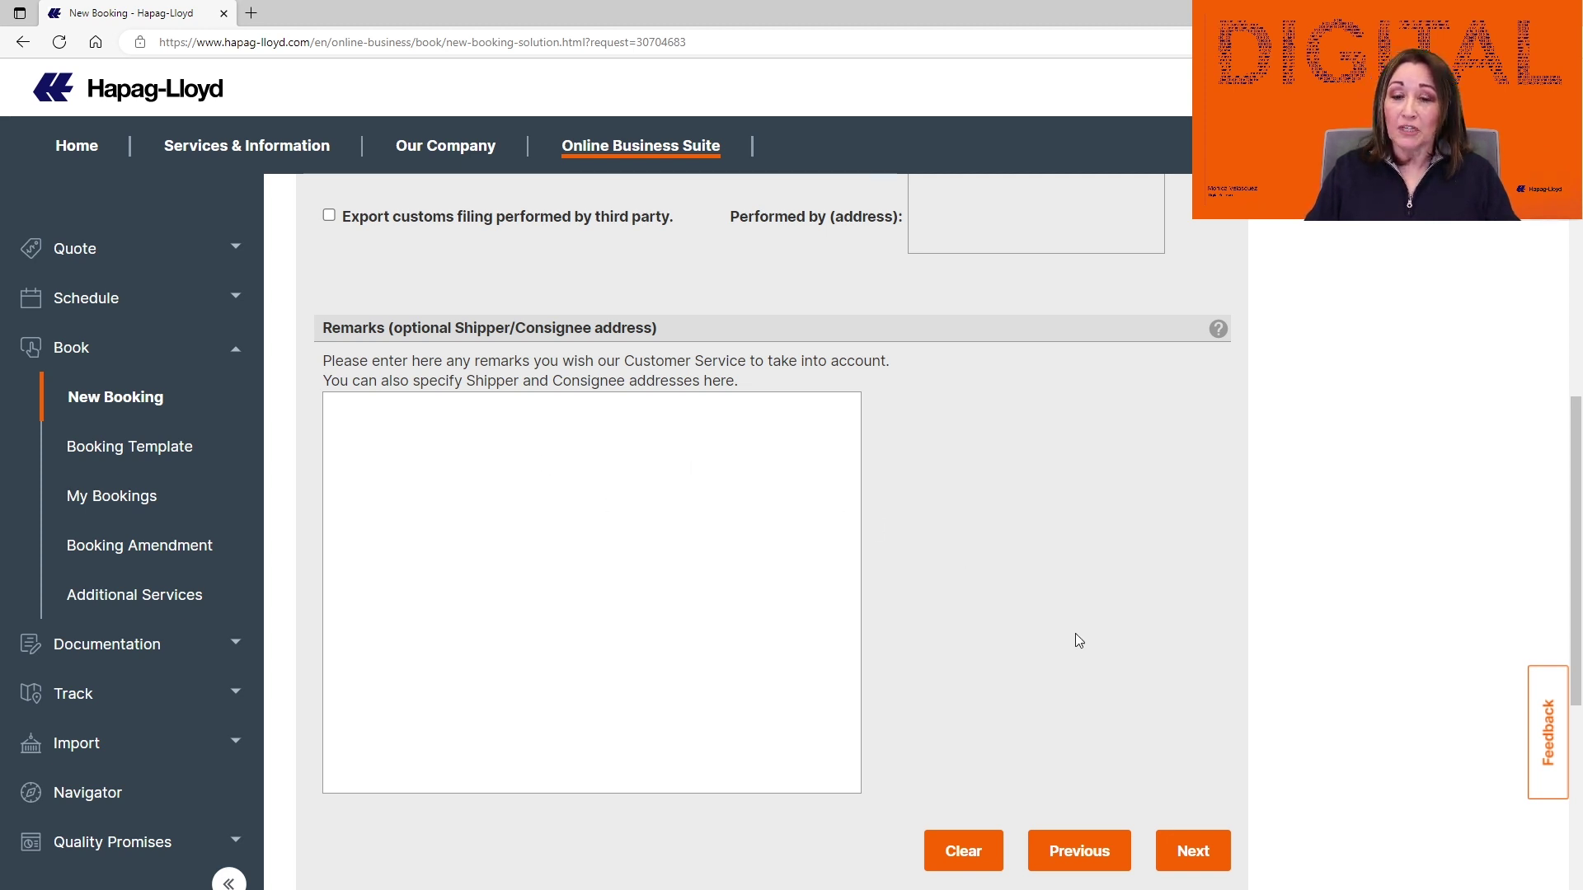
left_click(1192, 851)
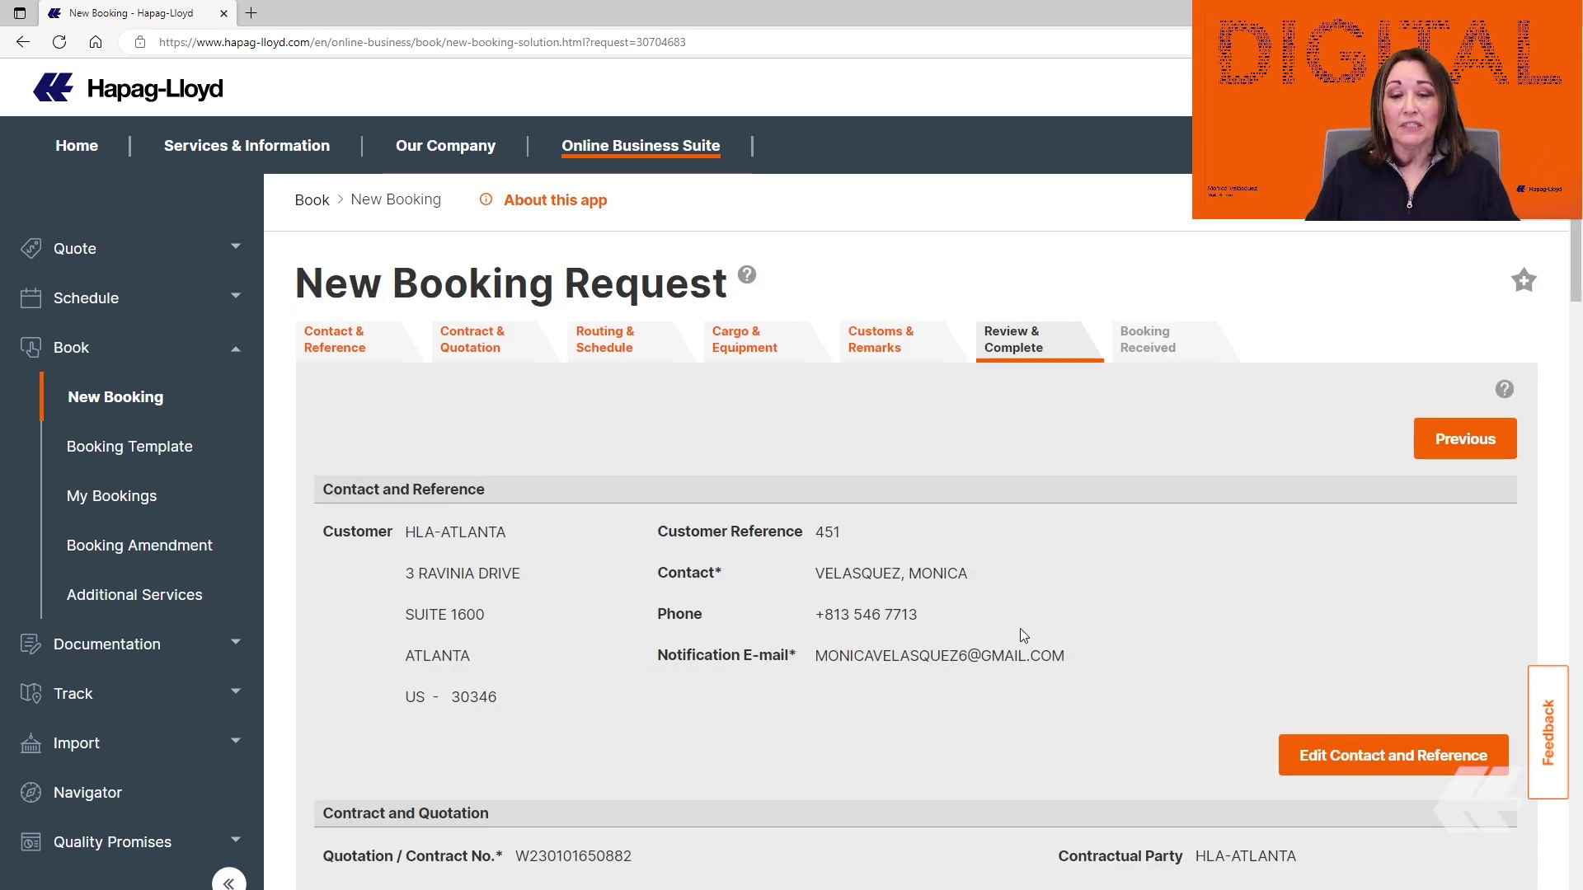
scroll(1020, 628, "down", 2)
scroll(1017, 626, "down", 2)
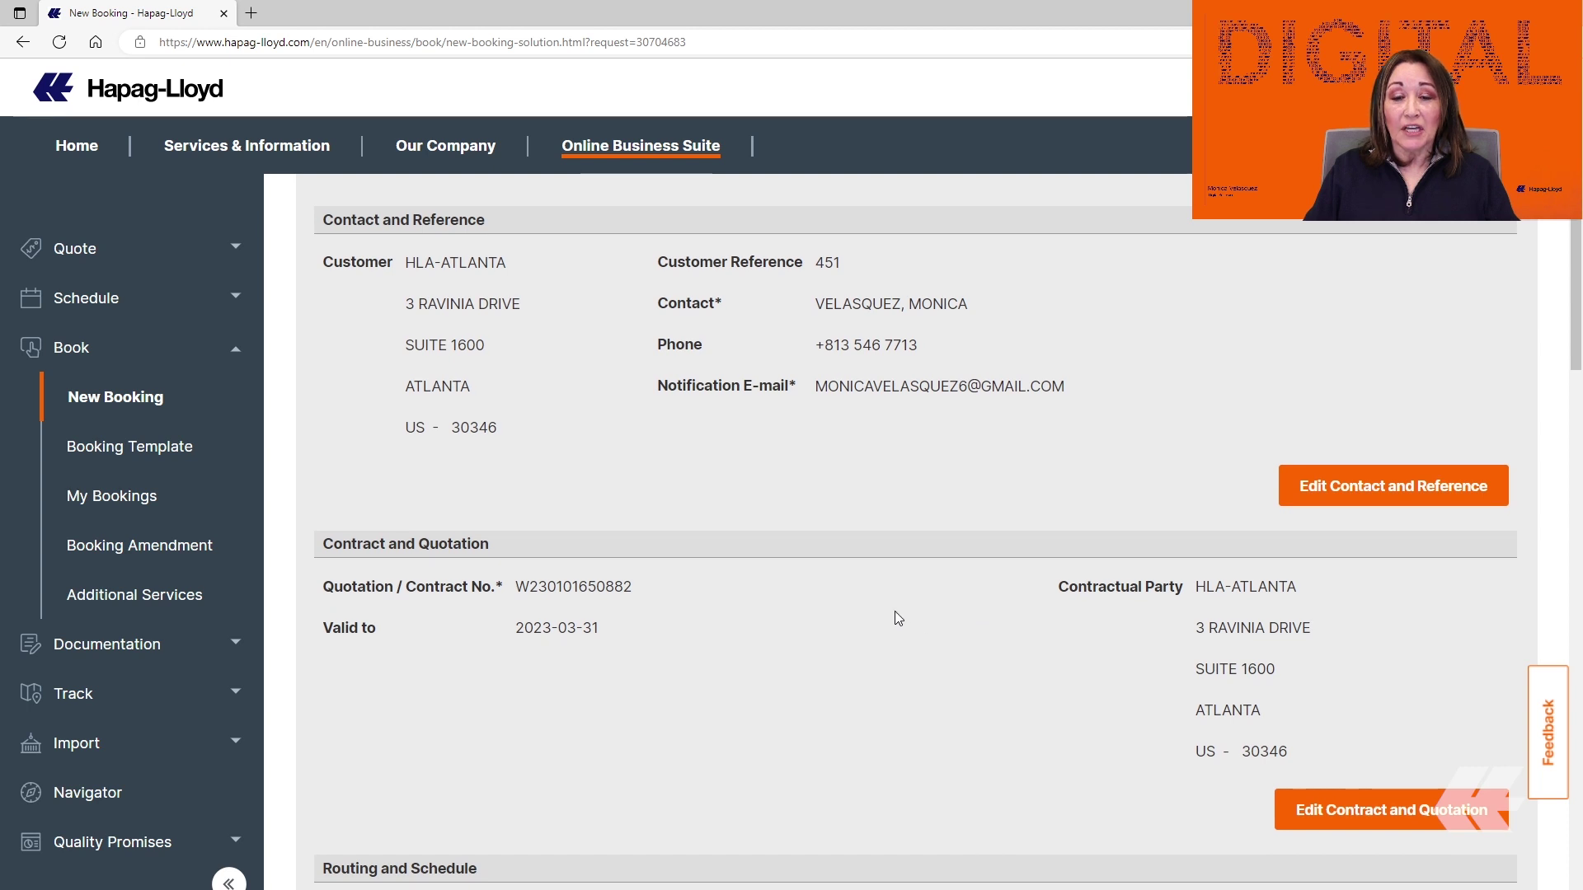
scroll(908, 684, "down", 2)
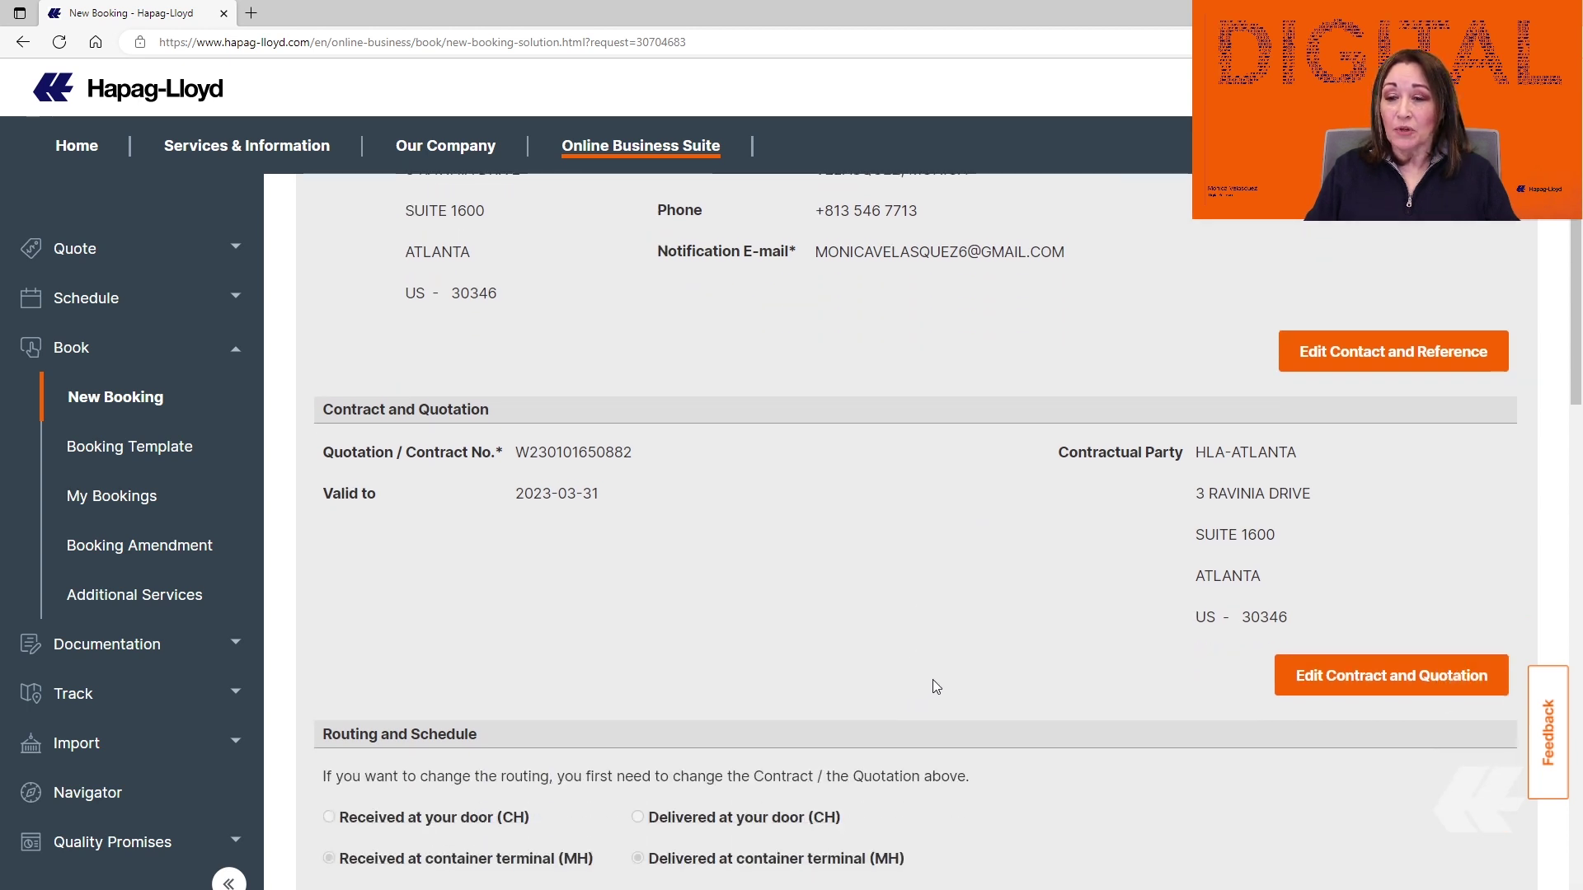
scroll(996, 648, "down", 2)
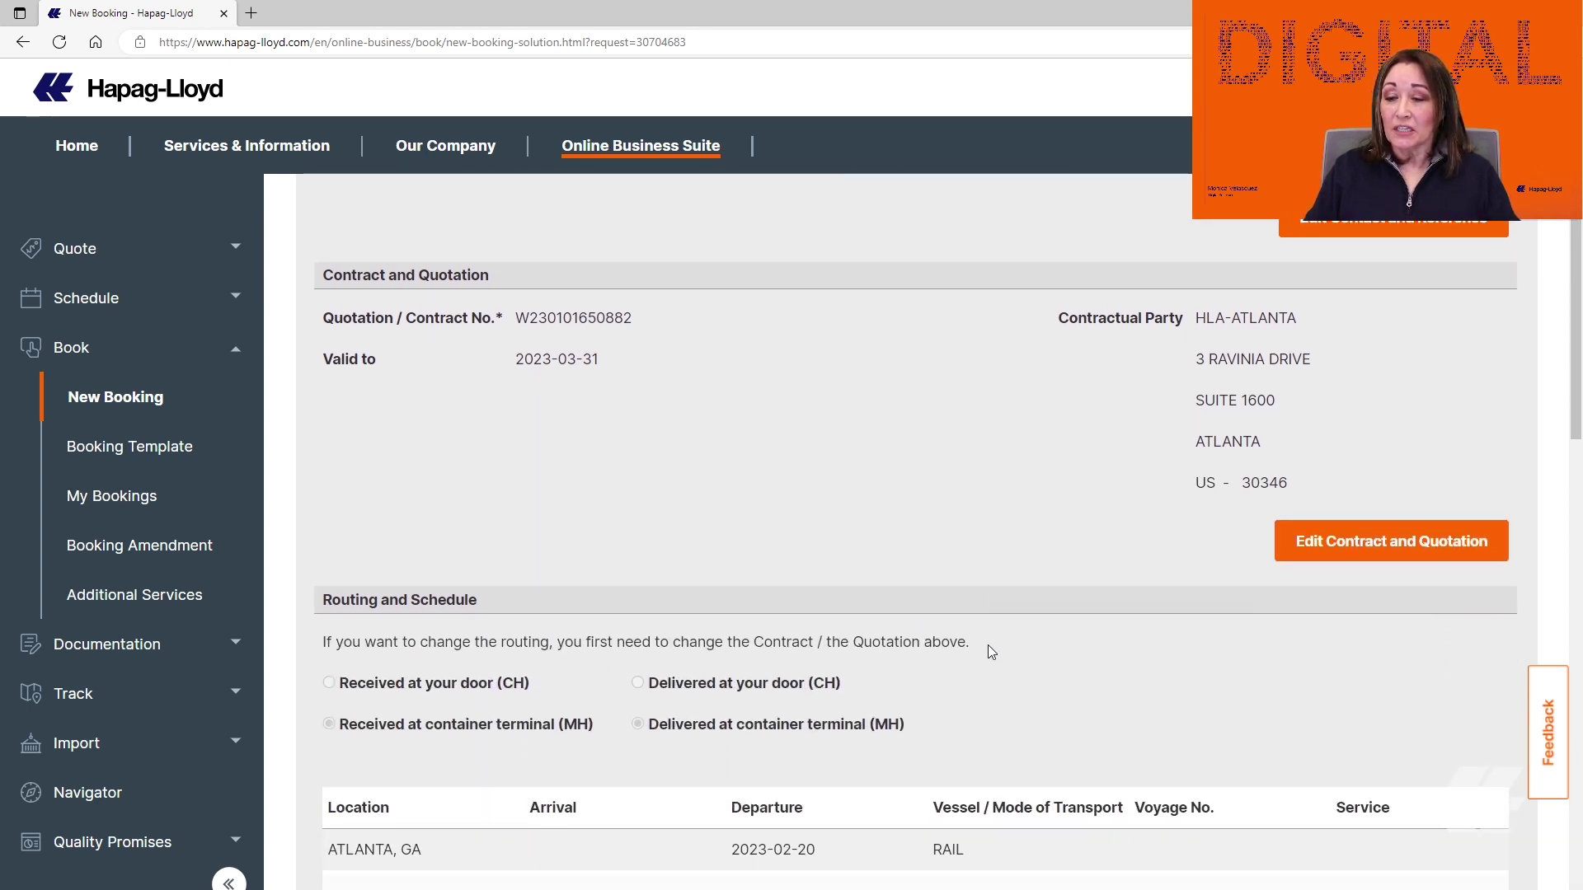
scroll(1009, 670, "down", 2)
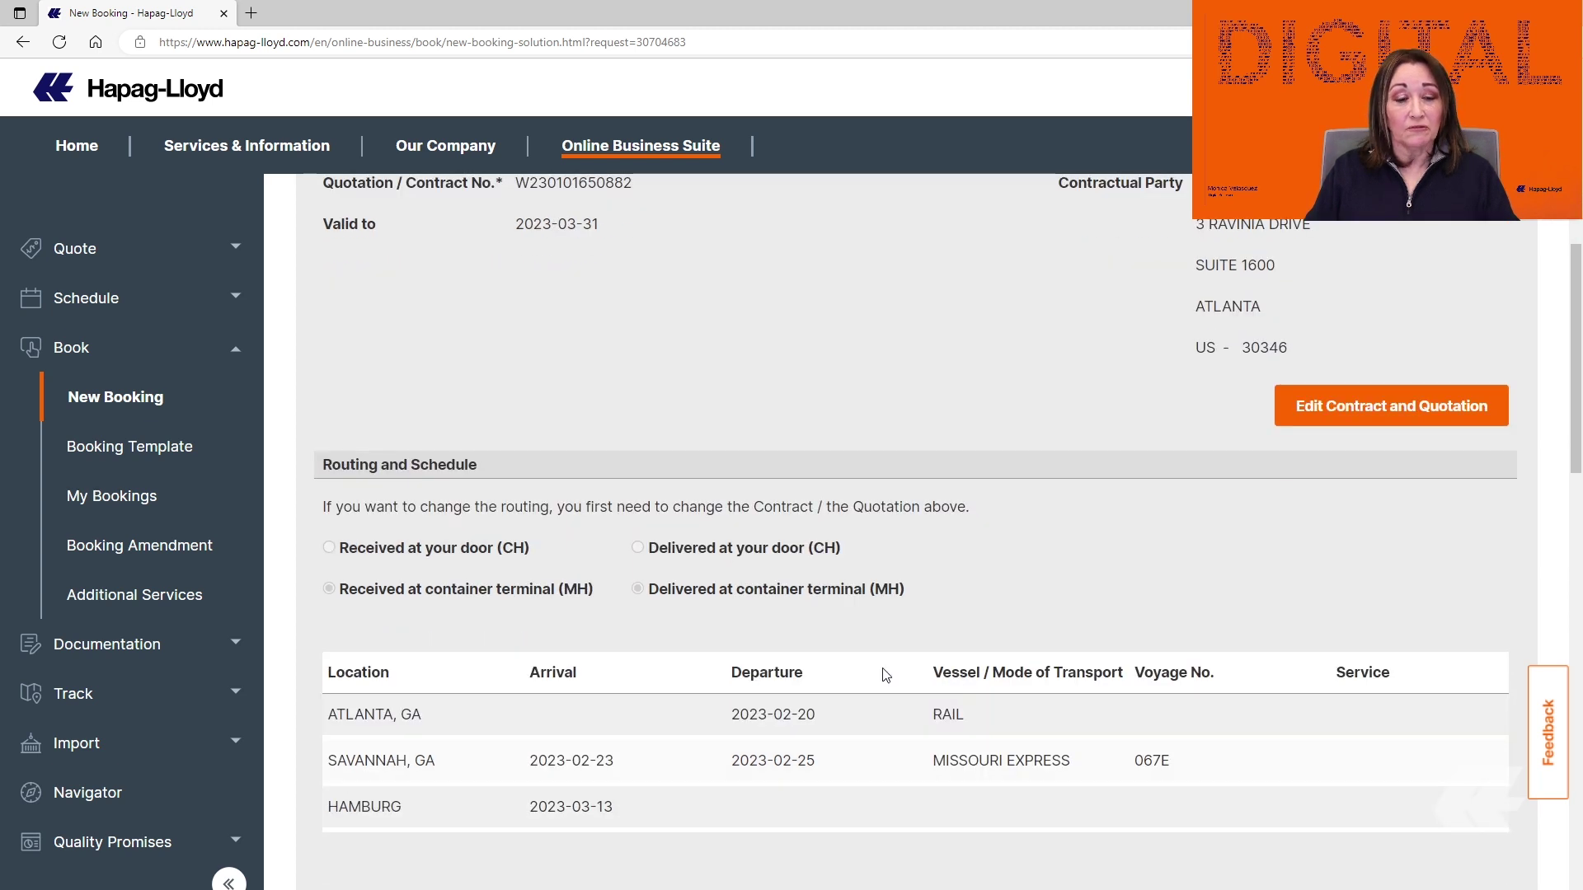
scroll(992, 680, "down", 2)
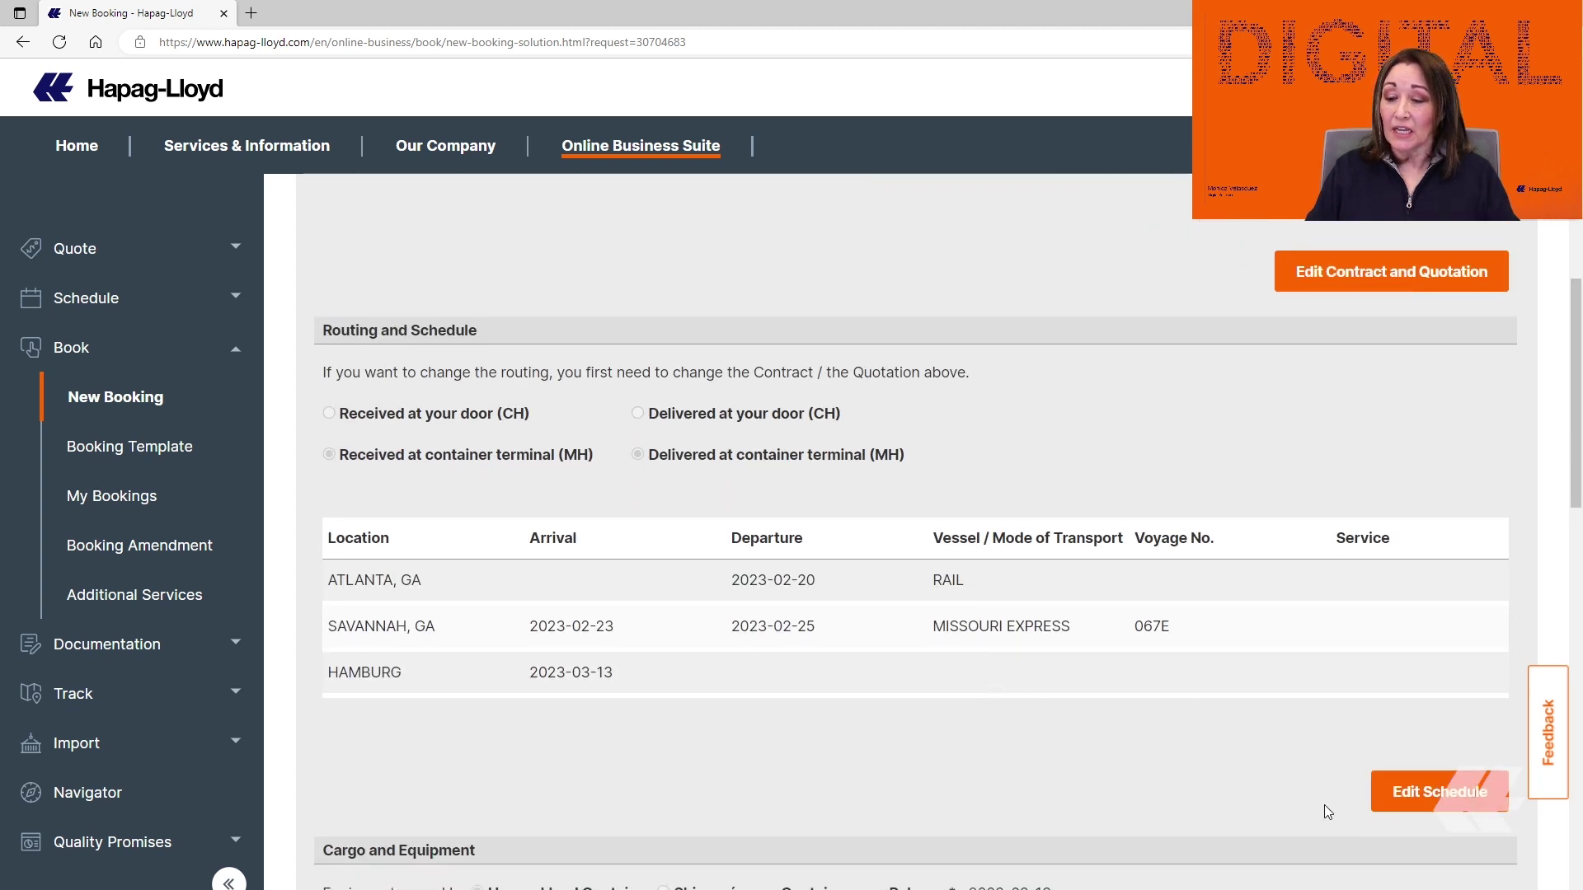
scroll(1001, 683, "down", 6)
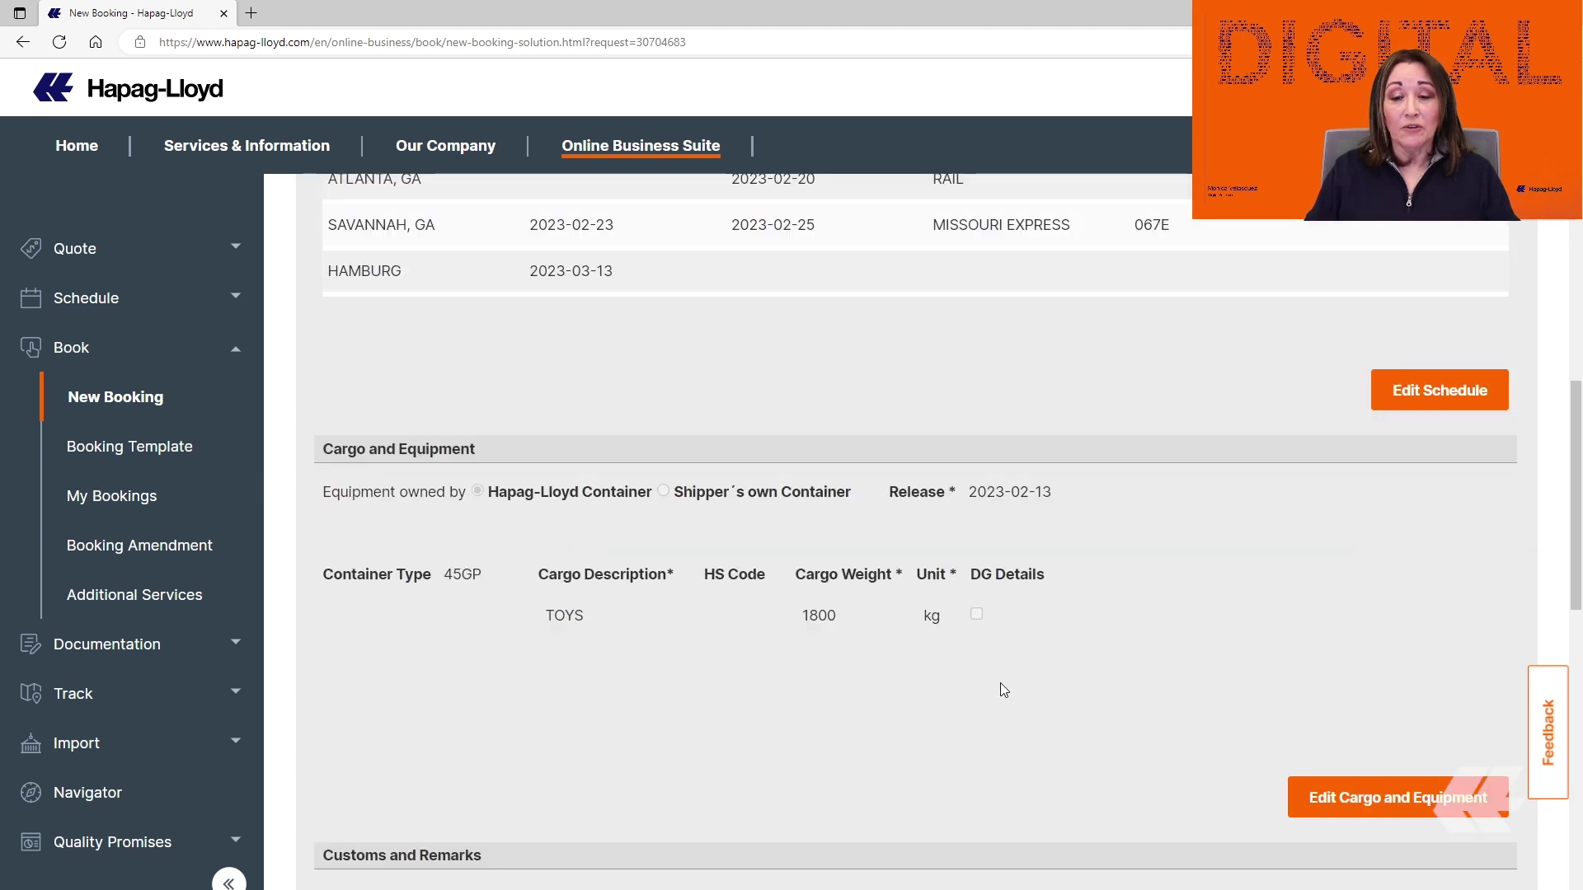
scroll(1000, 686, "down", 7)
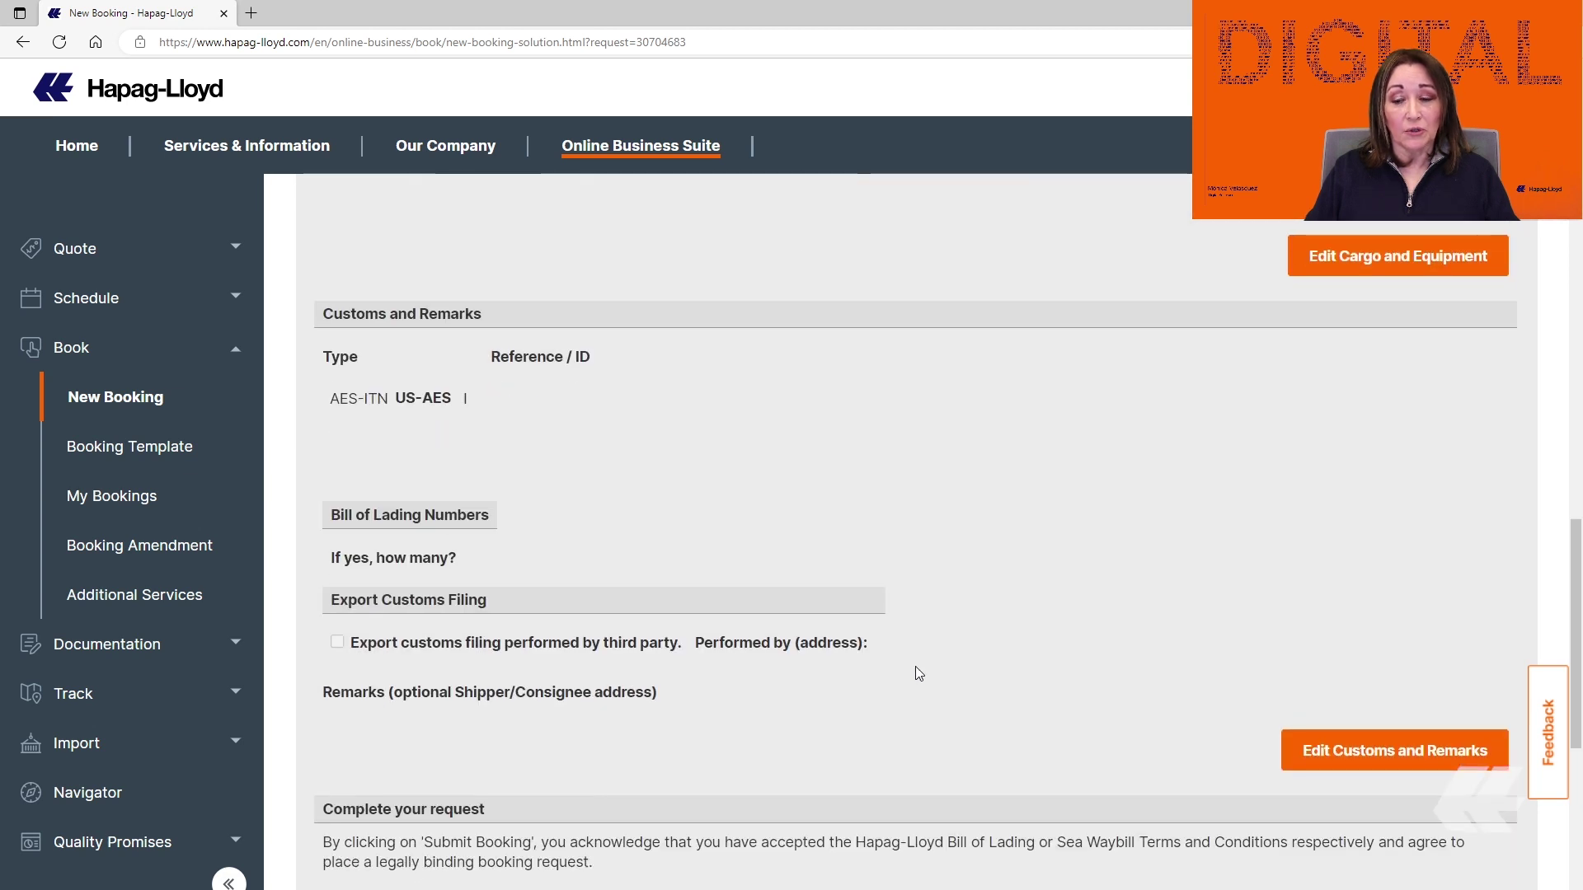
scroll(1000, 732, "down", 2)
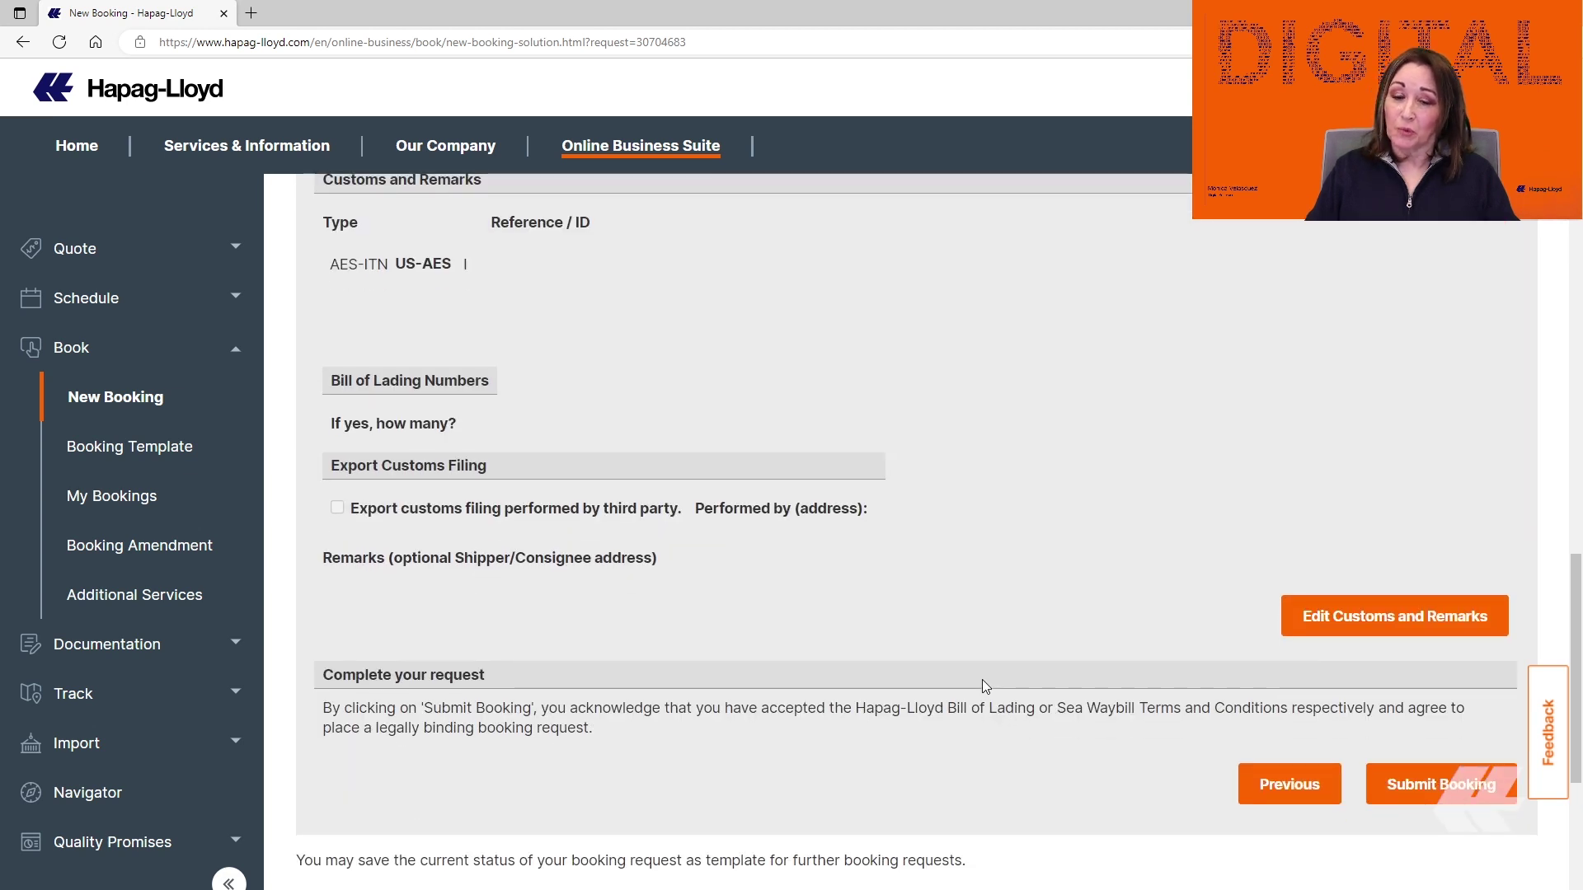